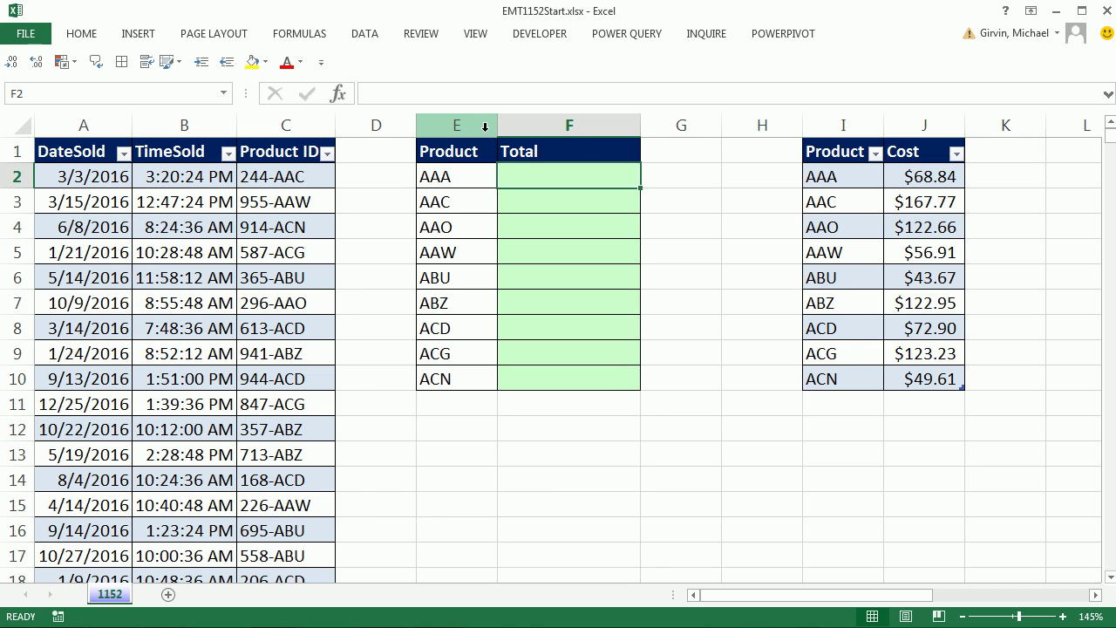
- Review the Product ID codes in column C and the product code AAA in E2
left_click(285, 181)
left_click(285, 201)
left_click(285, 226)
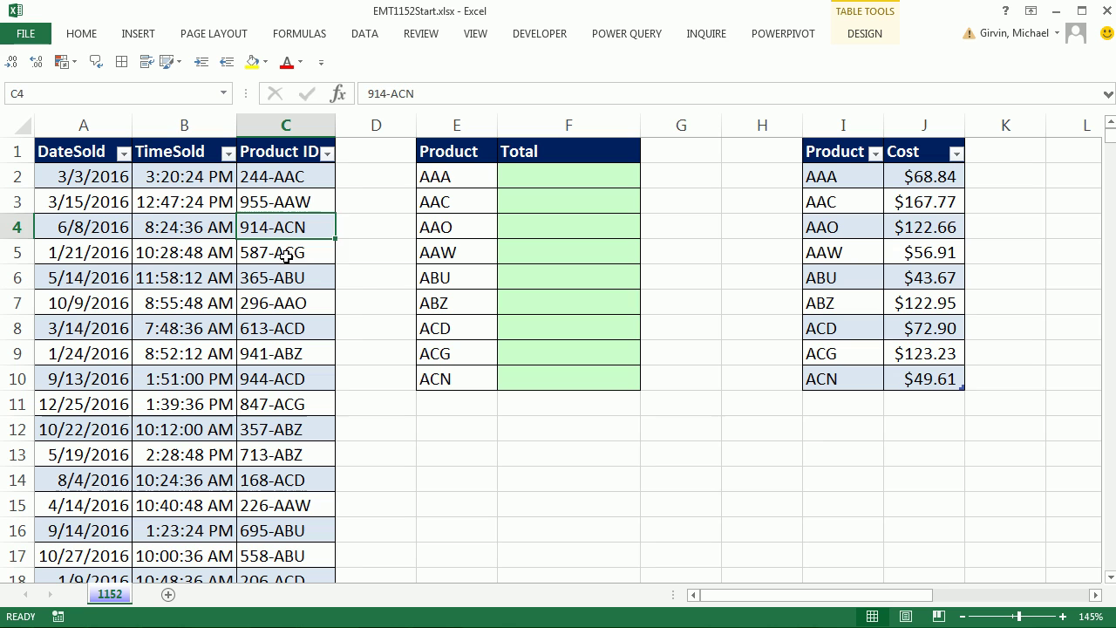
left_click(286, 253)
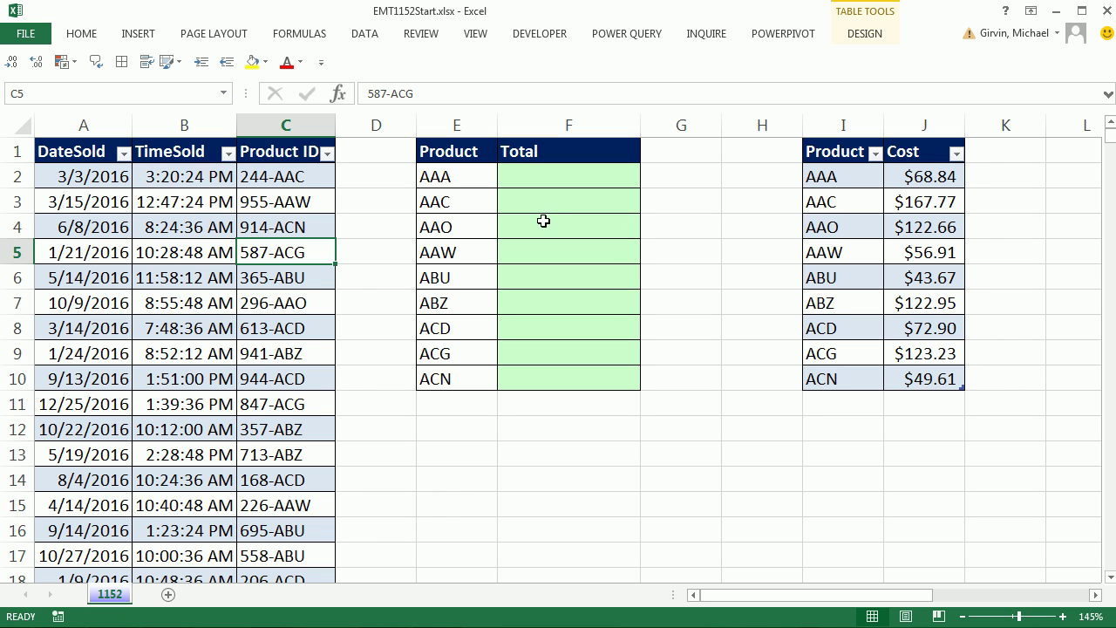
left_click(316, 381)
scroll(319, 397, "down", 5)
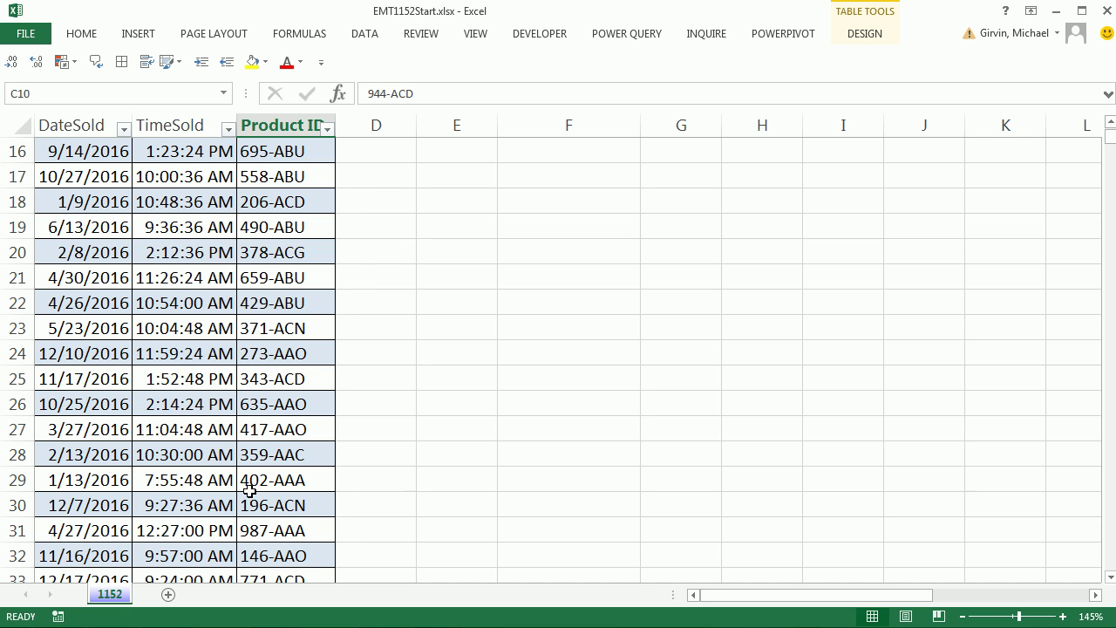
scroll(279, 506, "up", 5)
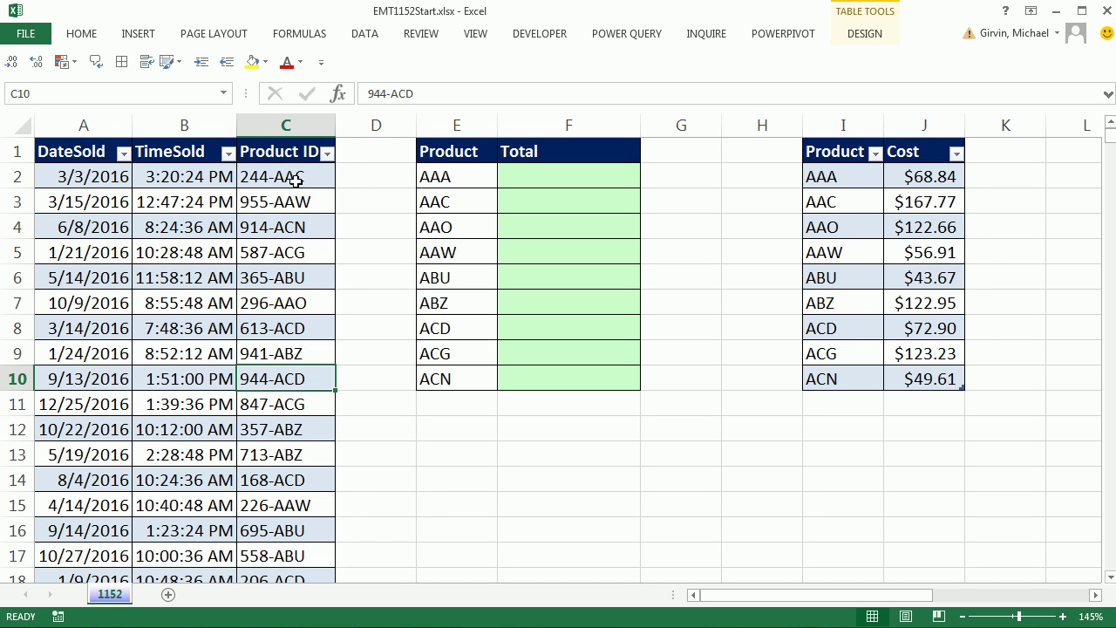
left_click_drag(297, 178, 298, 452)
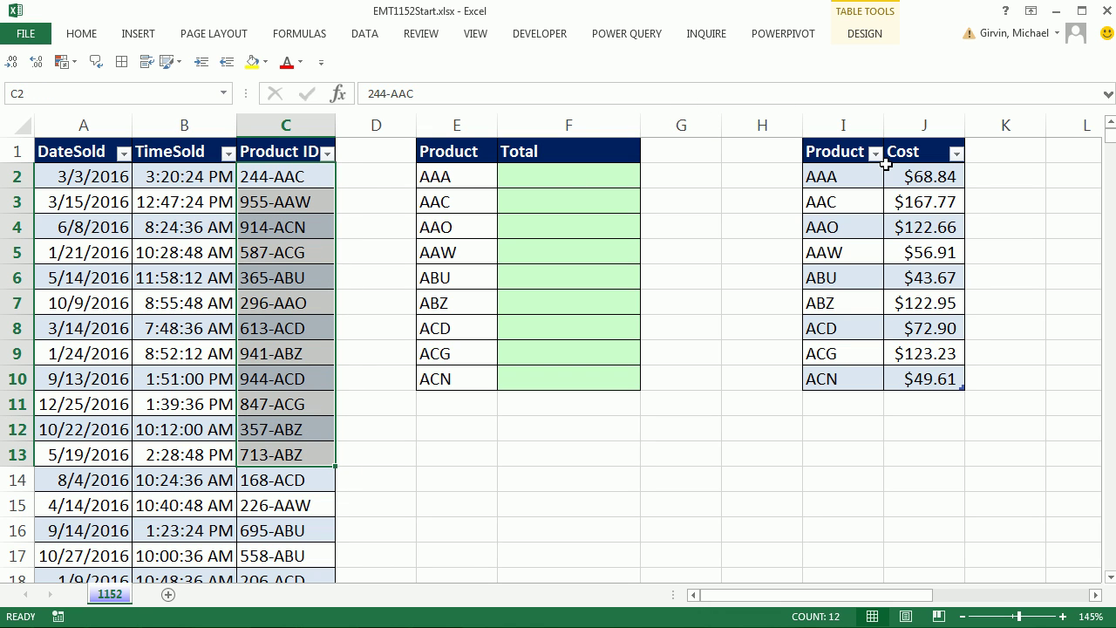
left_click_drag(558, 176, 562, 382)
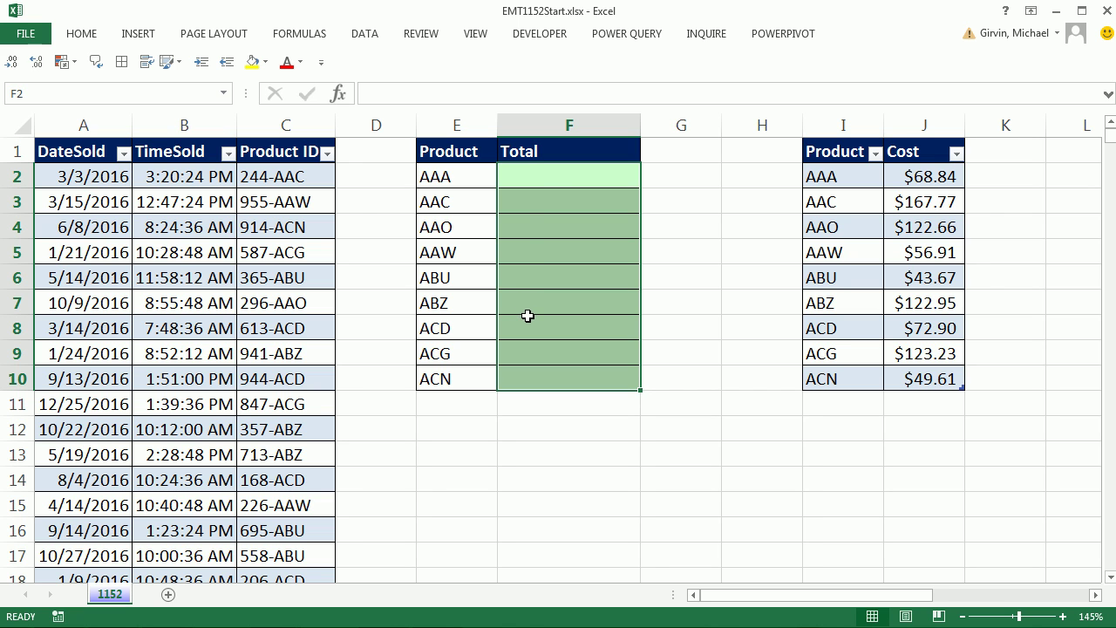
left_click(538, 182)
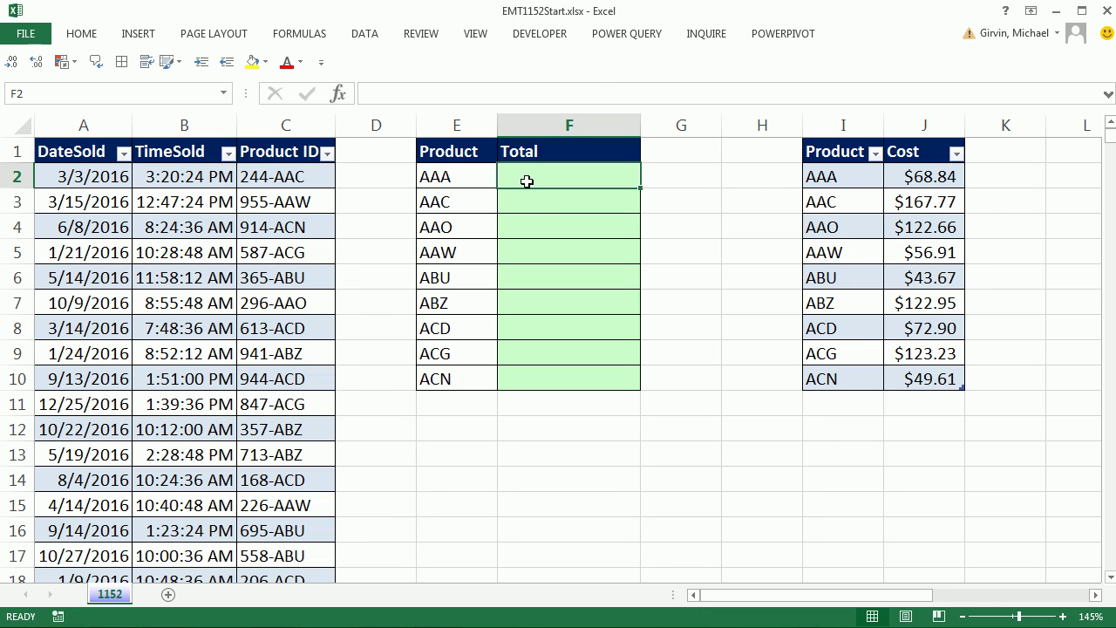
left_click(473, 177)
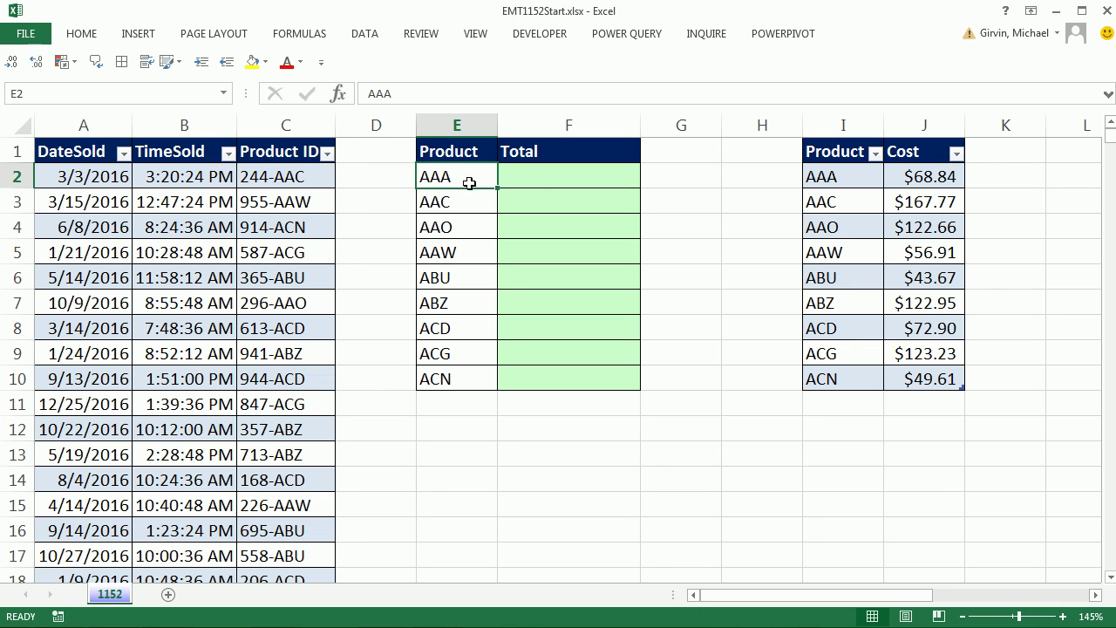
left_click(540, 181)
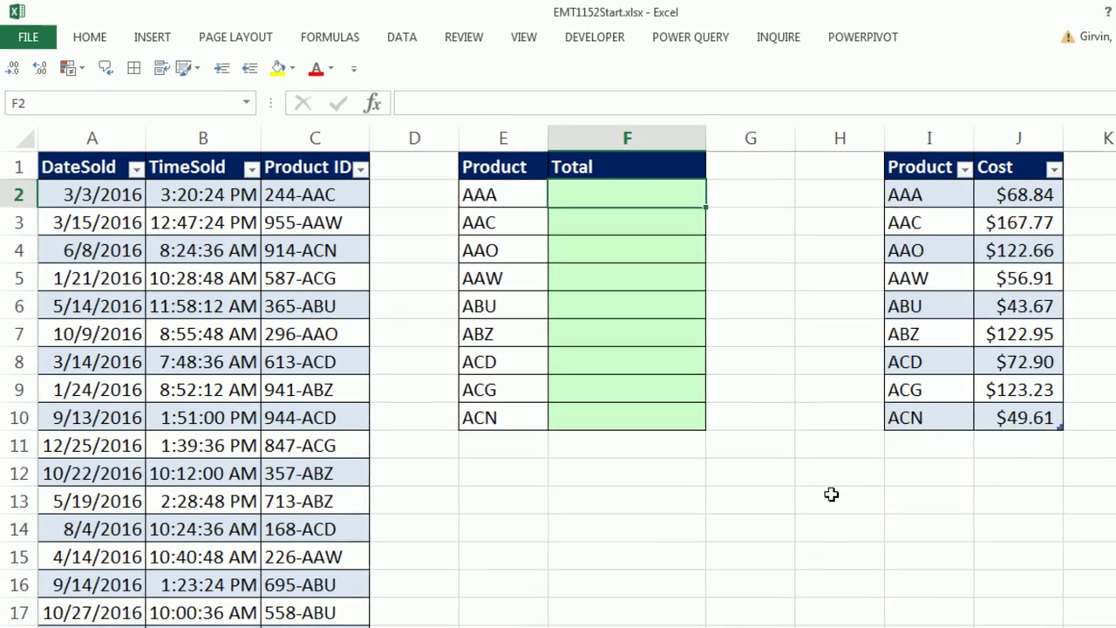
- Enter =COUNTIFS(Transactions[Product ID],"*"&E2) in F2, format it General, and fill down to F10
type("=countifs")
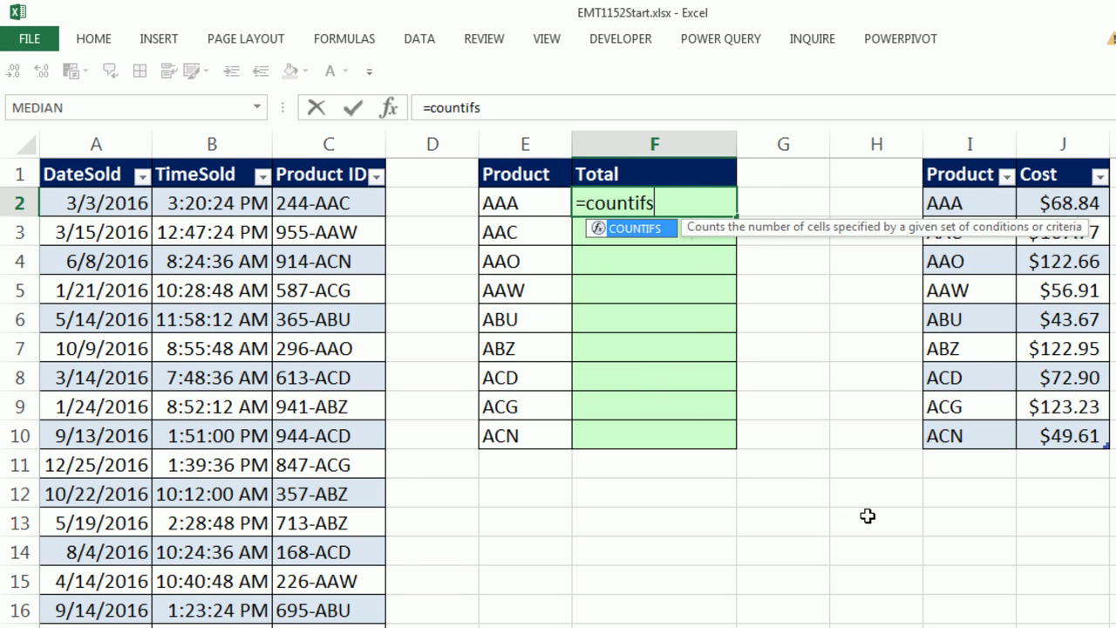
key("Tab")
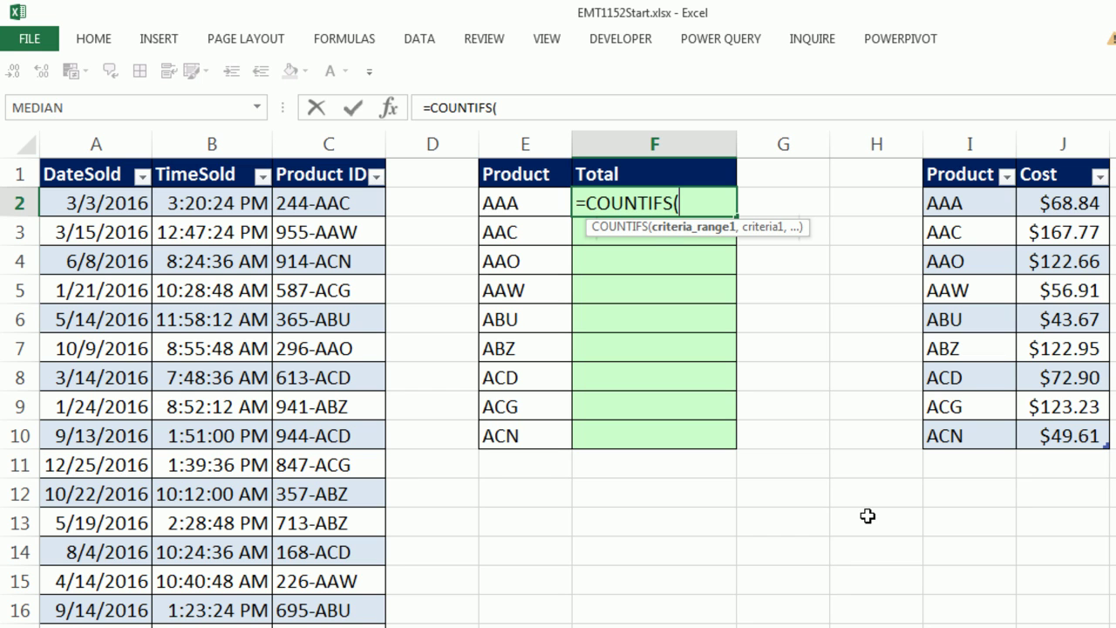
left_click(321, 213)
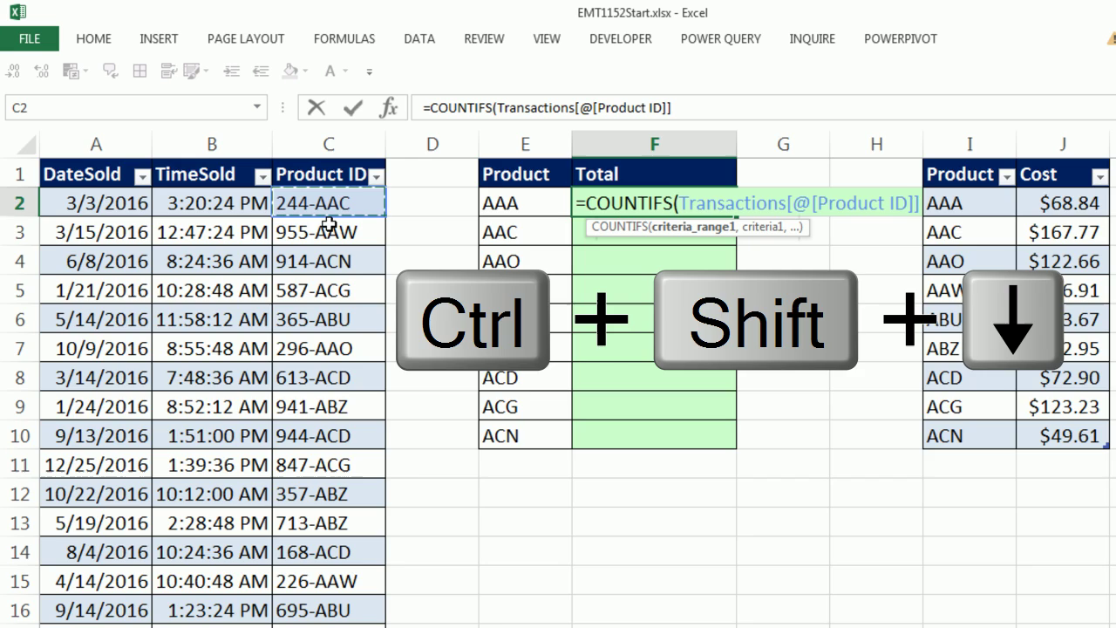
key("ctrl+shift+Down")
key("ctrl+BackSpace")
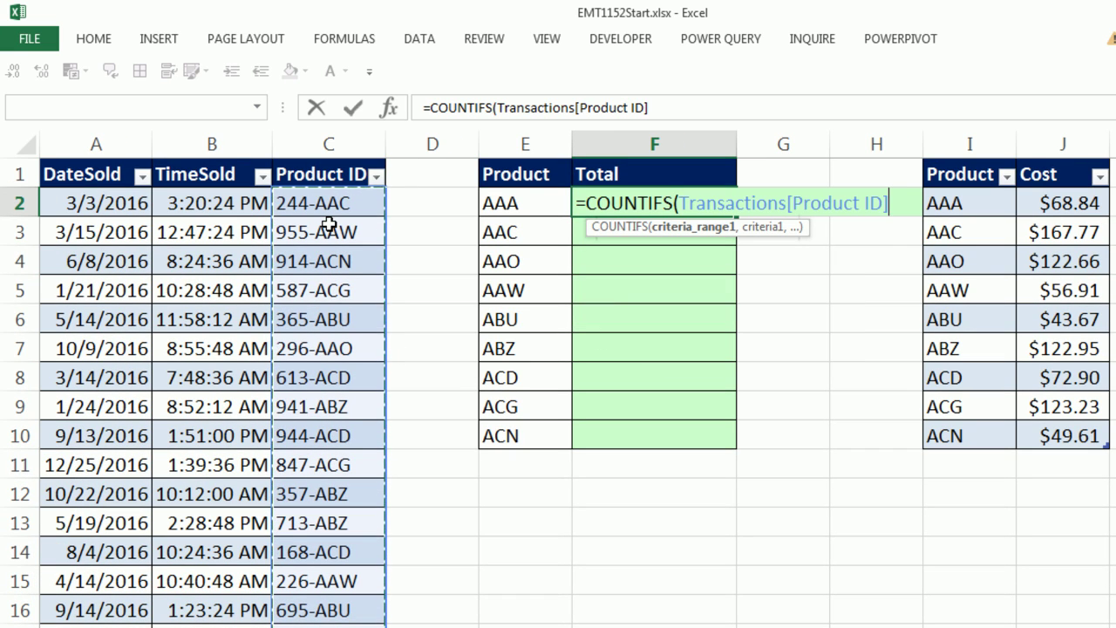
type(",")
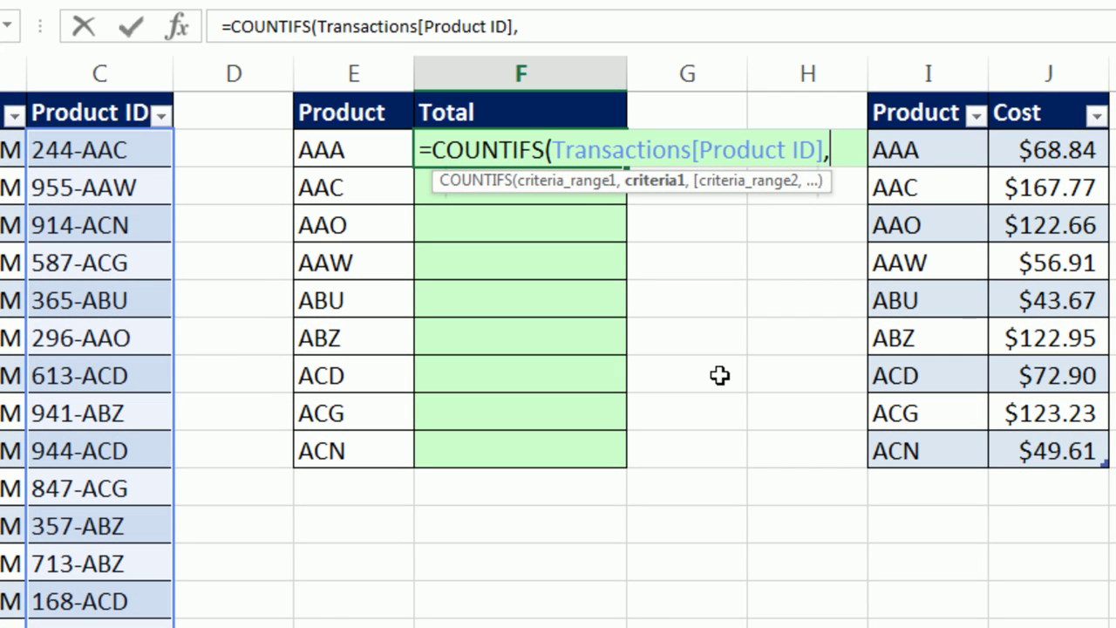
type("\"")
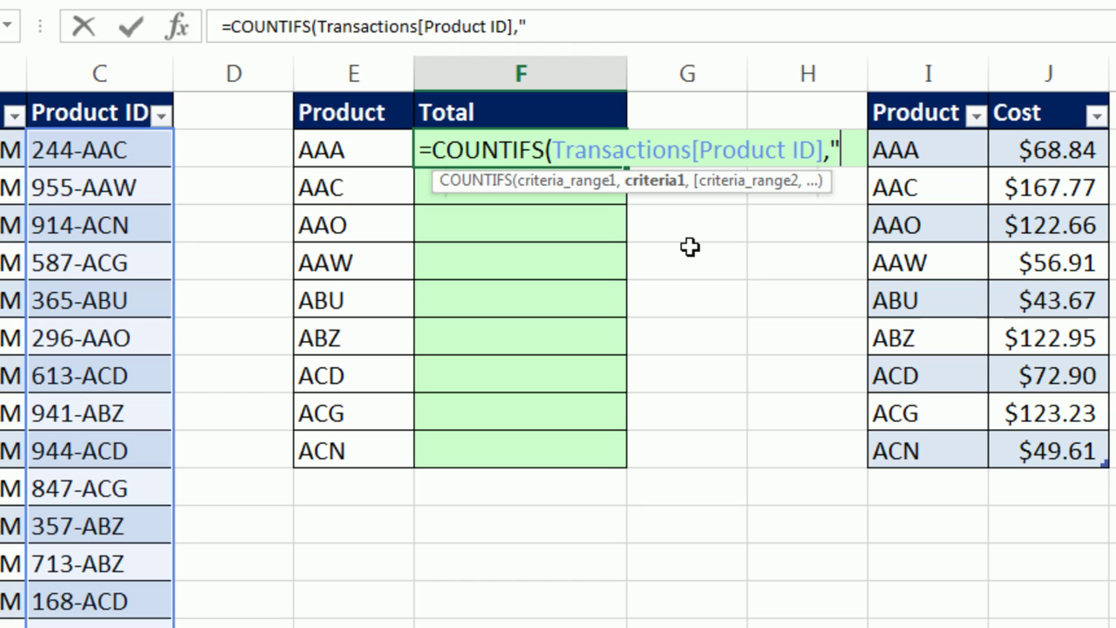
type("*\"")
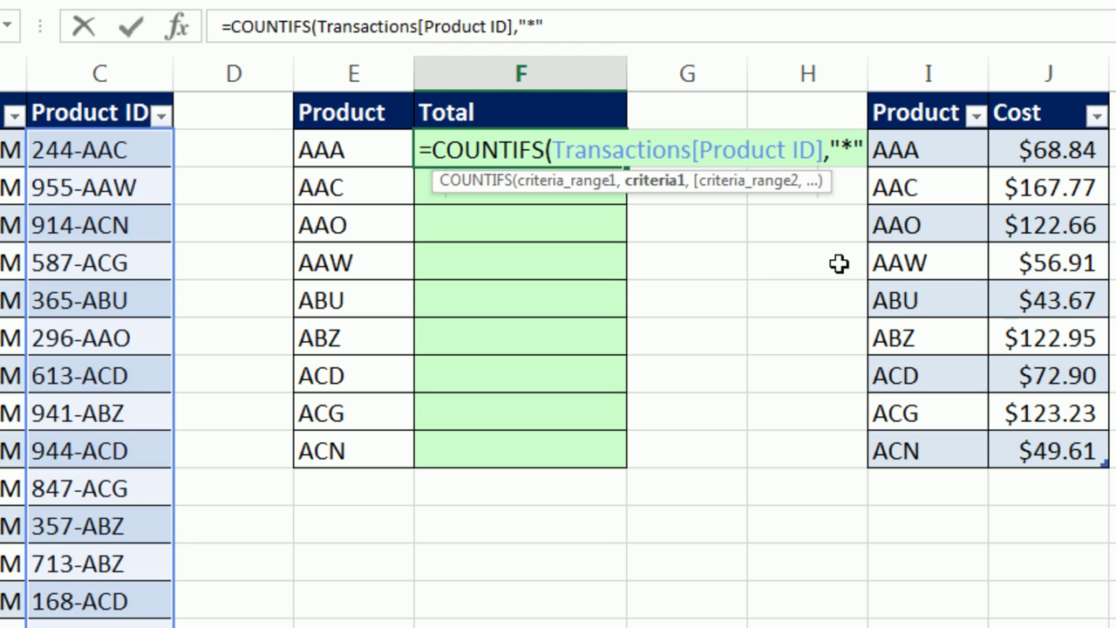
type("&")
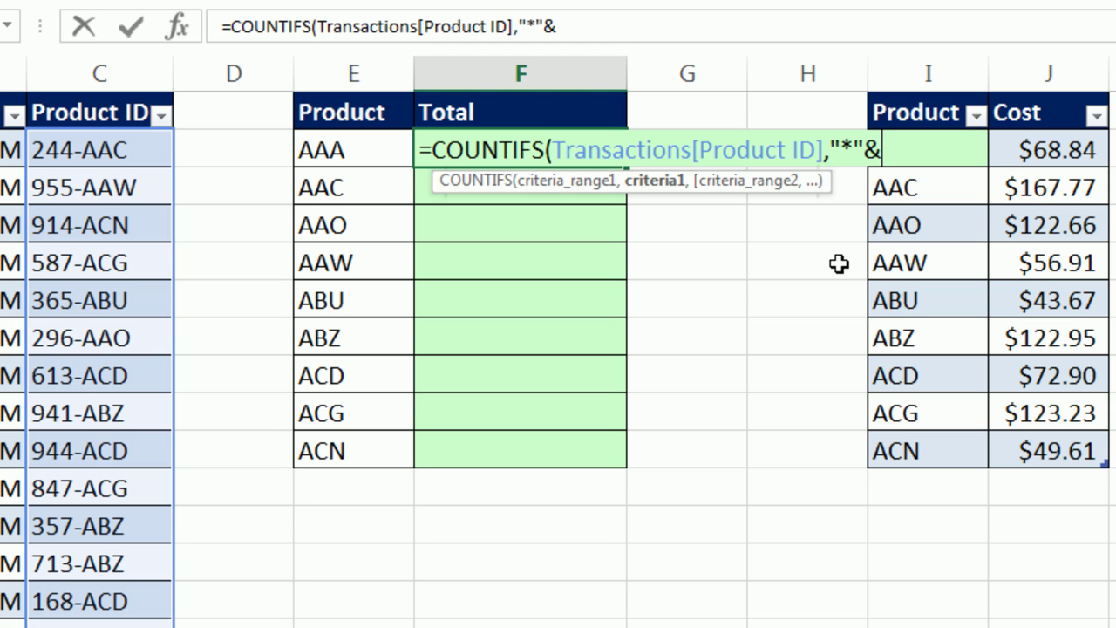
left_click(340, 154)
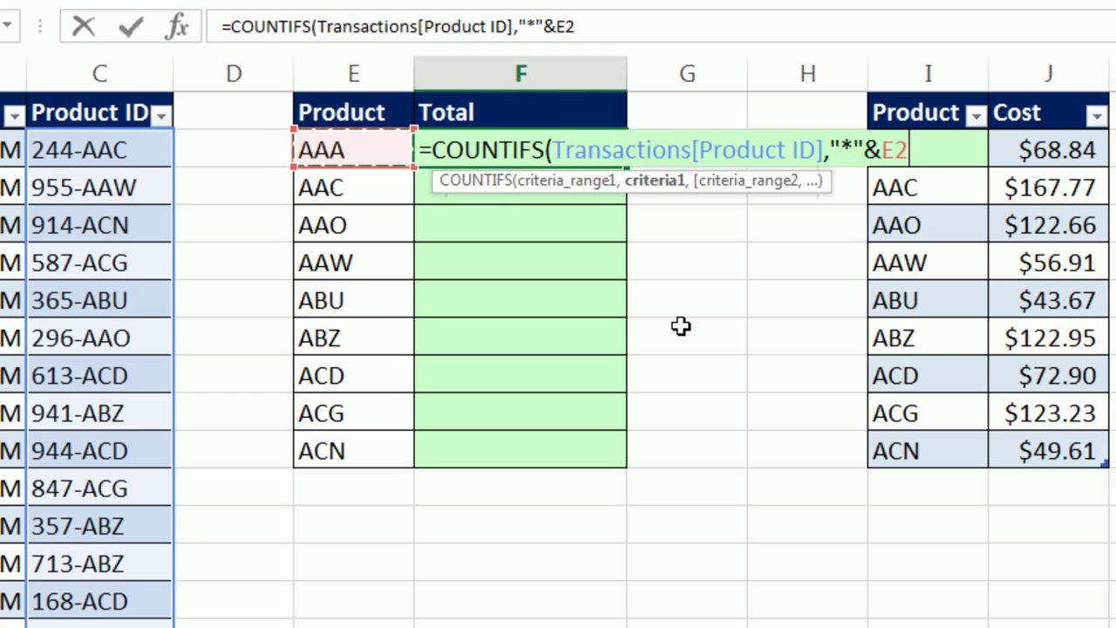
type(")")
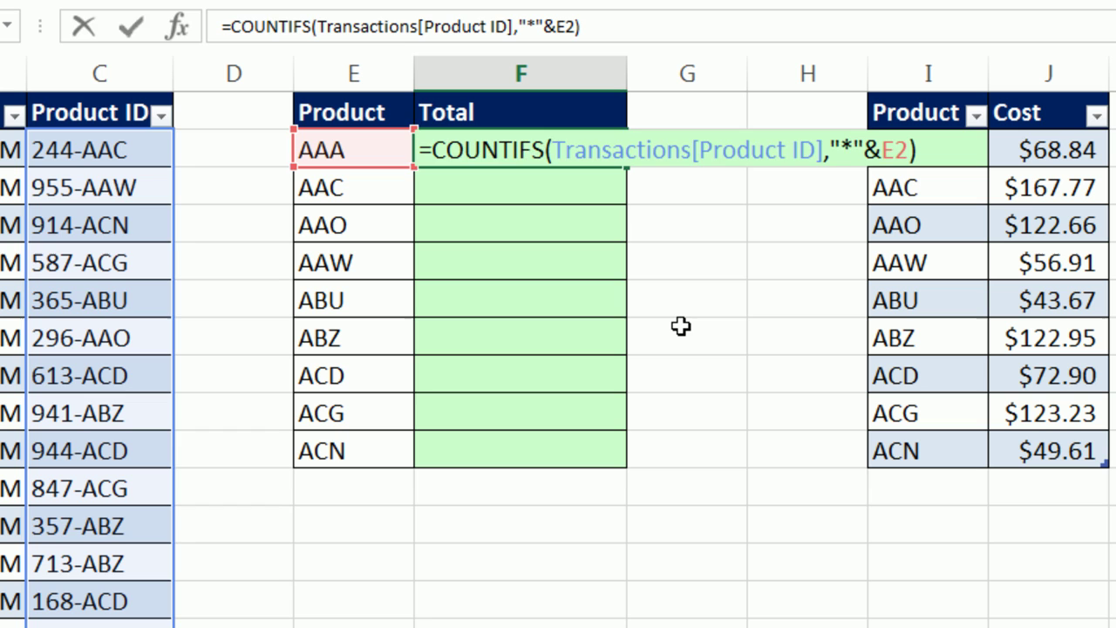
key("ctrl+Return")
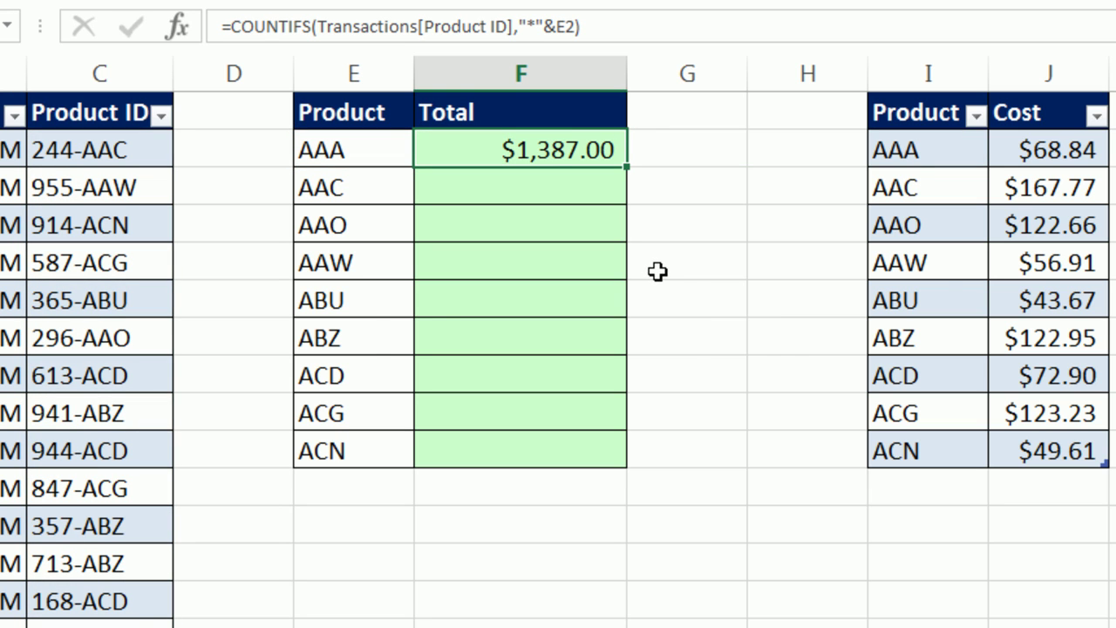
key("ctrl+shift+grave")
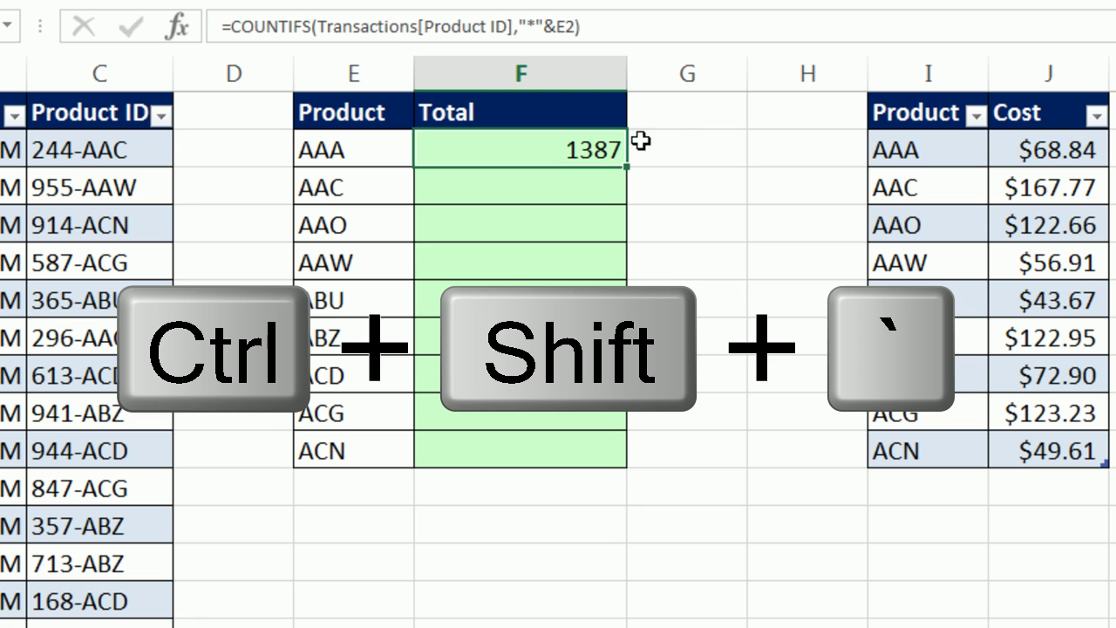
double_click(627, 169)
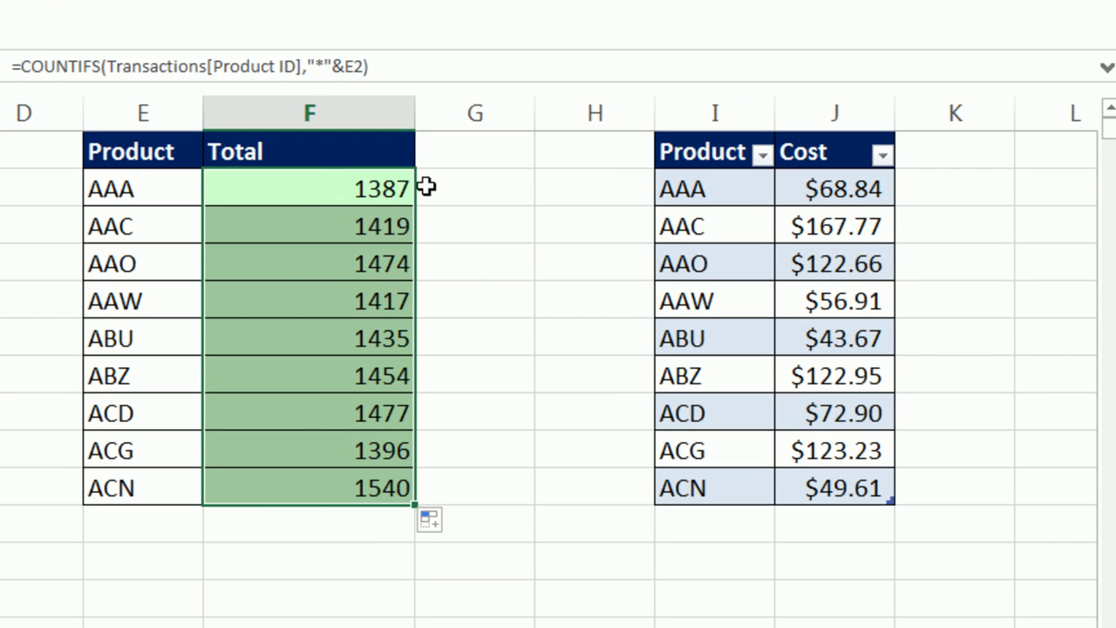
- Multiply the F2 count by VLOOKUP(E2,$I$2:$J$10,2) and fill the formula into F2:F10
key("F2")
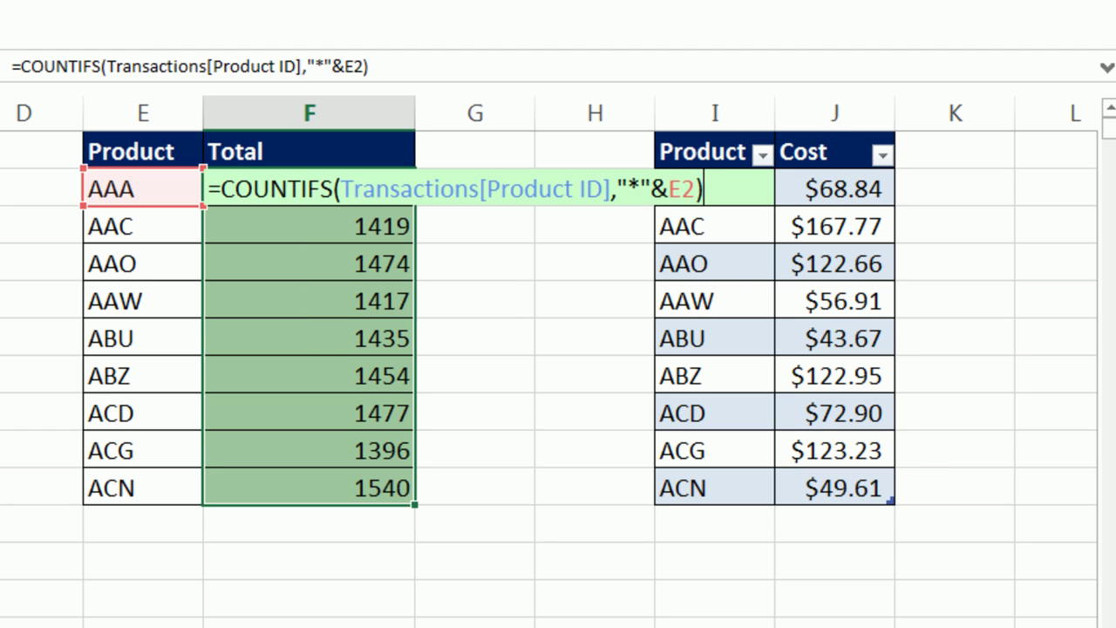
type("*vl")
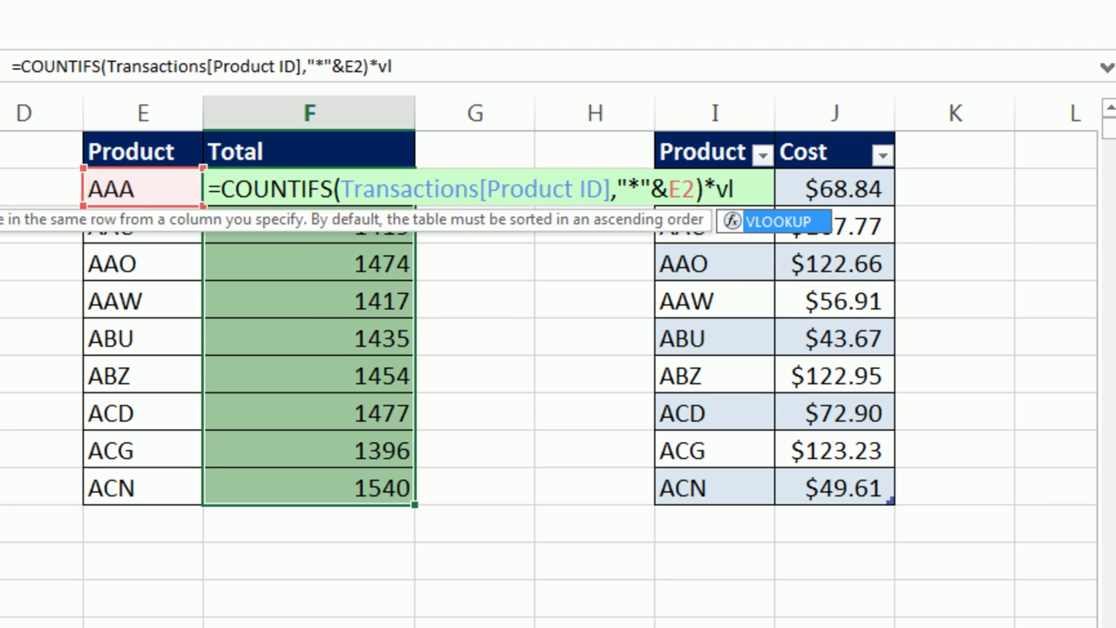
key("Tab")
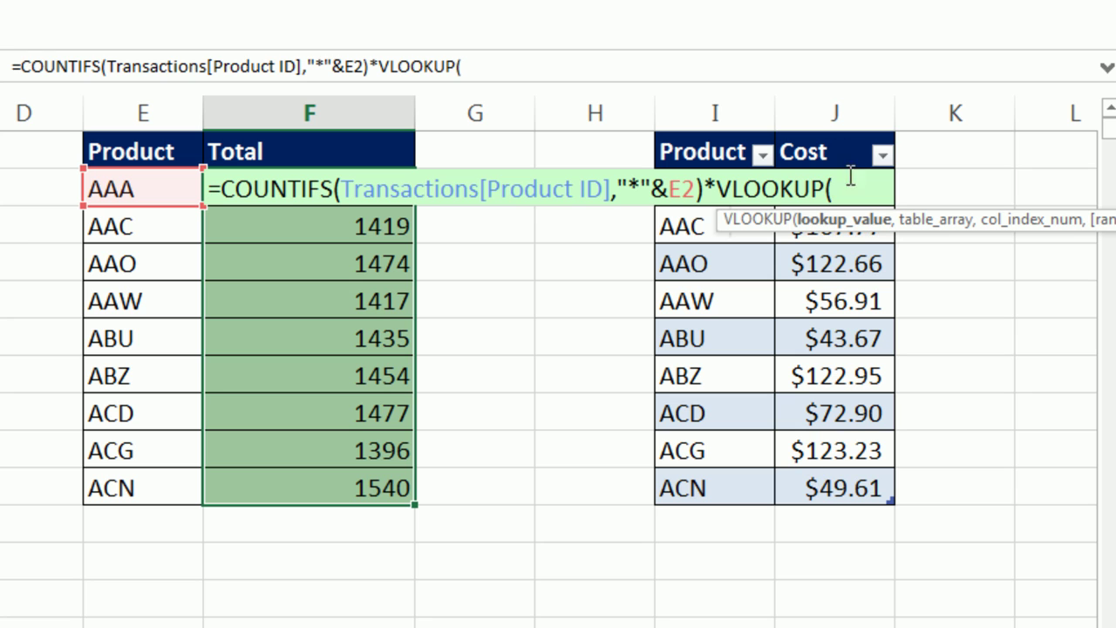
left_click(140, 188)
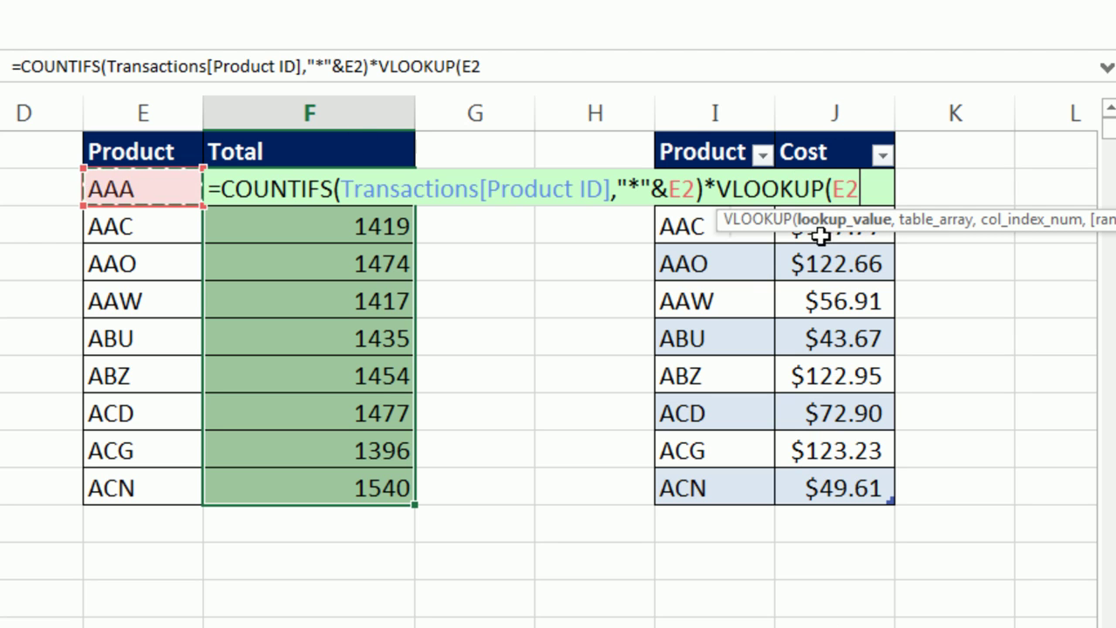
type(",")
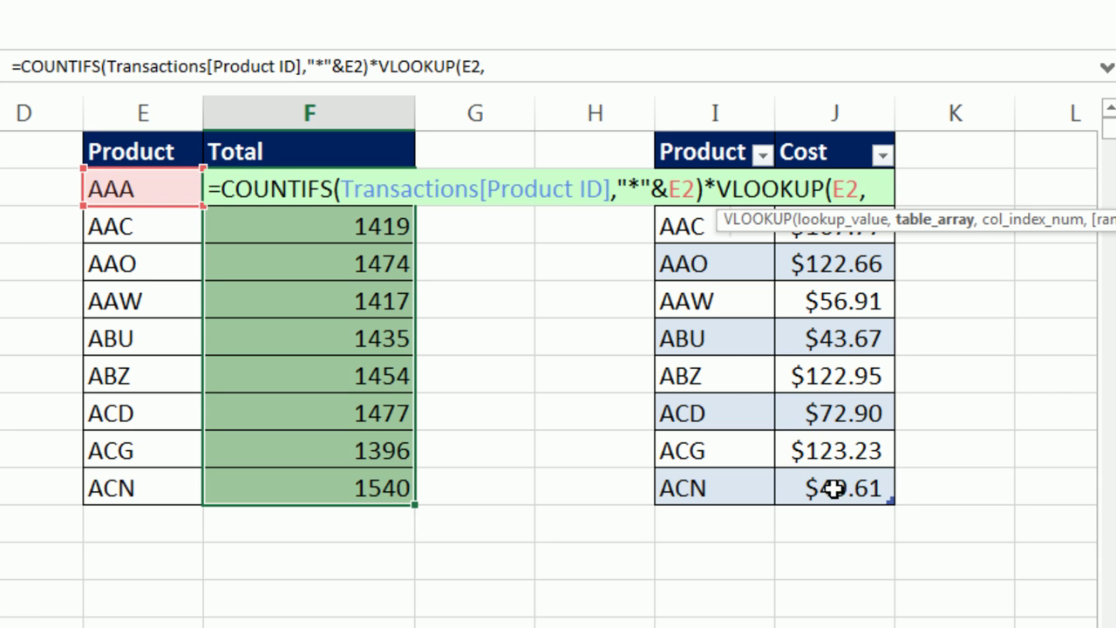
left_click_drag(837, 488, 755, 197)
key("F4")
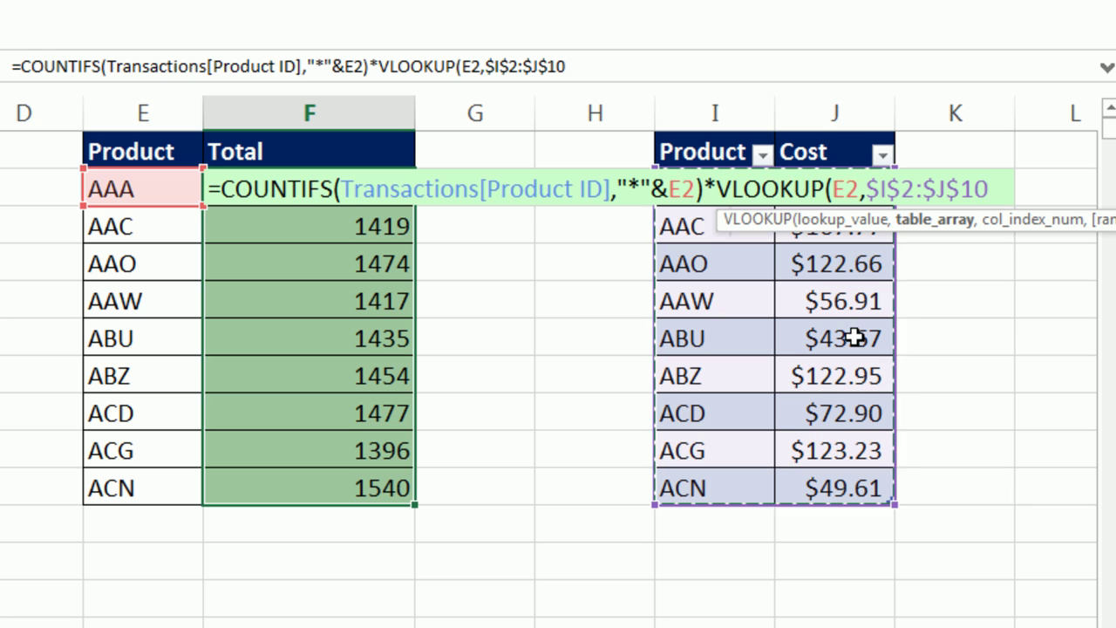
type(",")
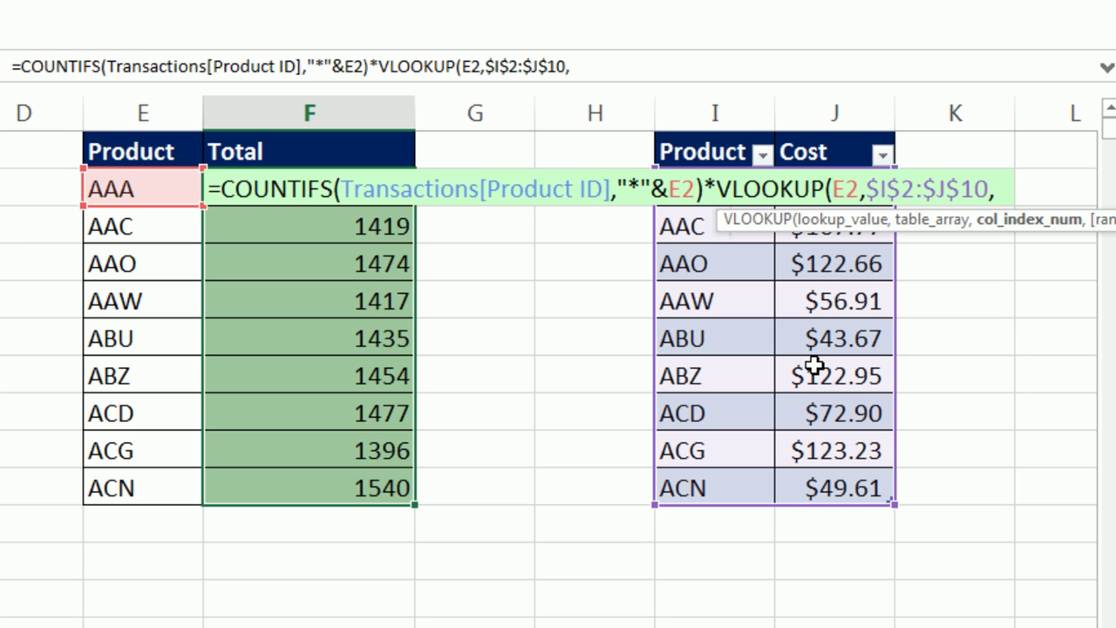
type("2,")
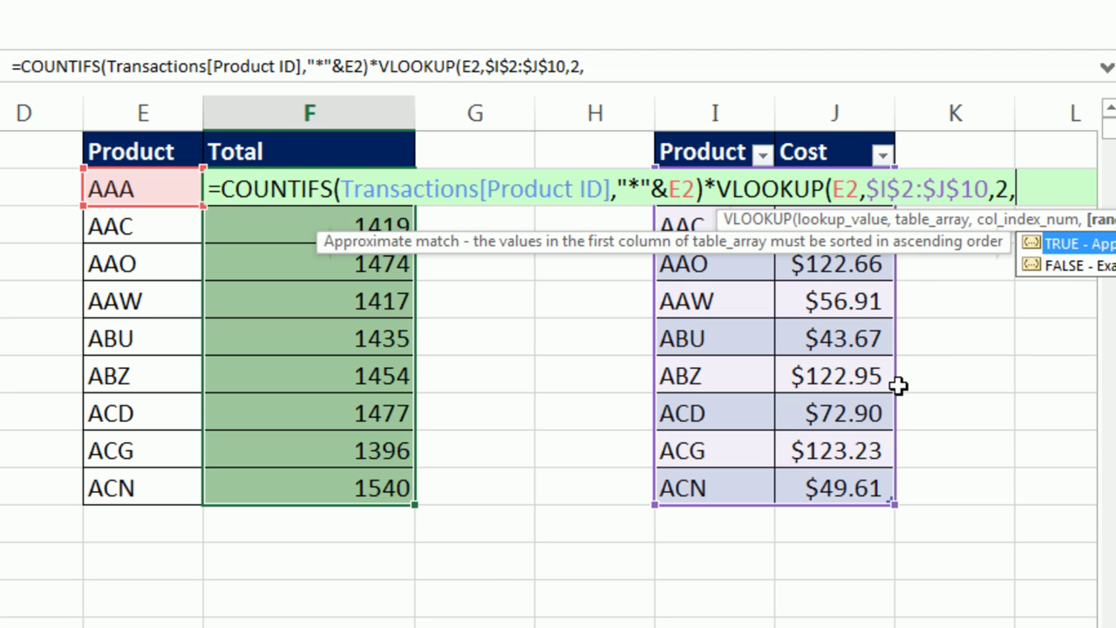
key("BackSpace")
type(")")
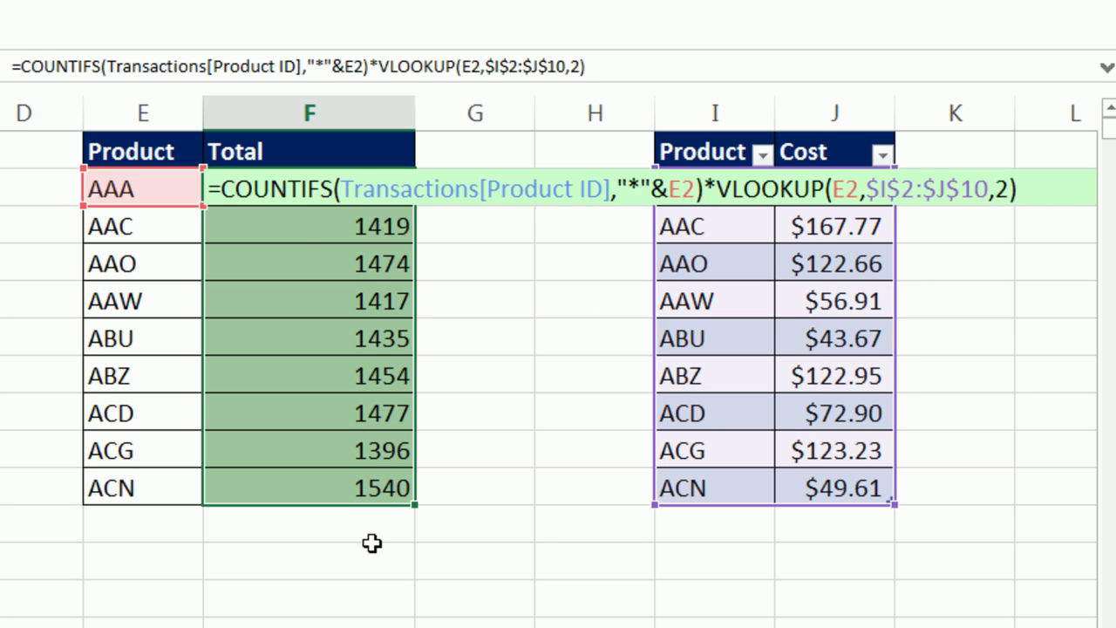
key("ctrl+Return")
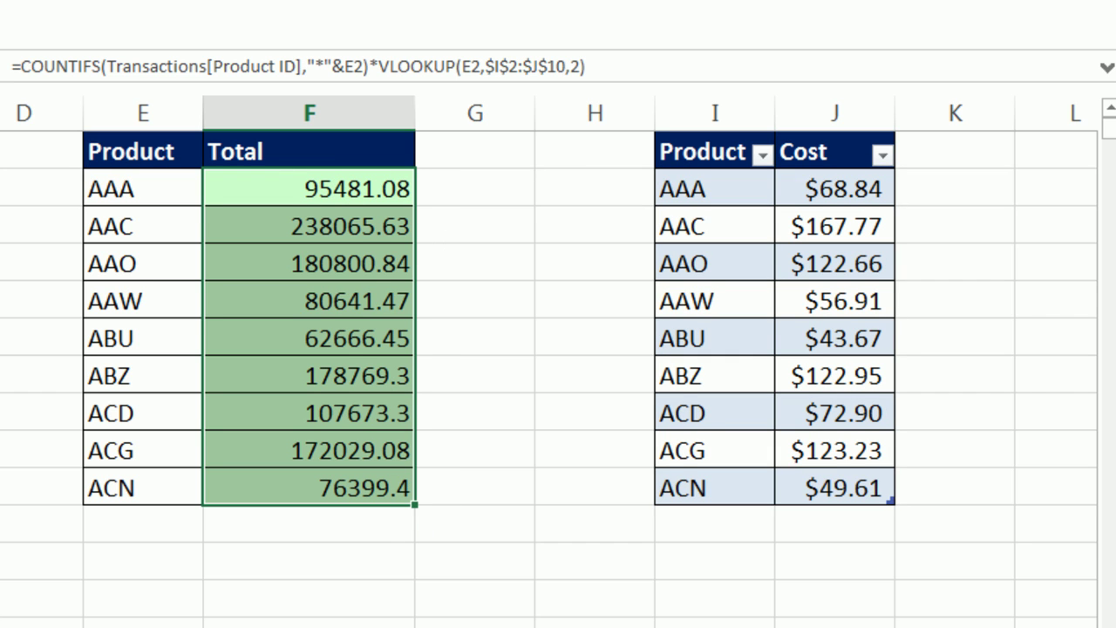
- Apply Currency format to the totals and verify the ABZ and AAA formulas unchanged
key("ctrl+shift+4")
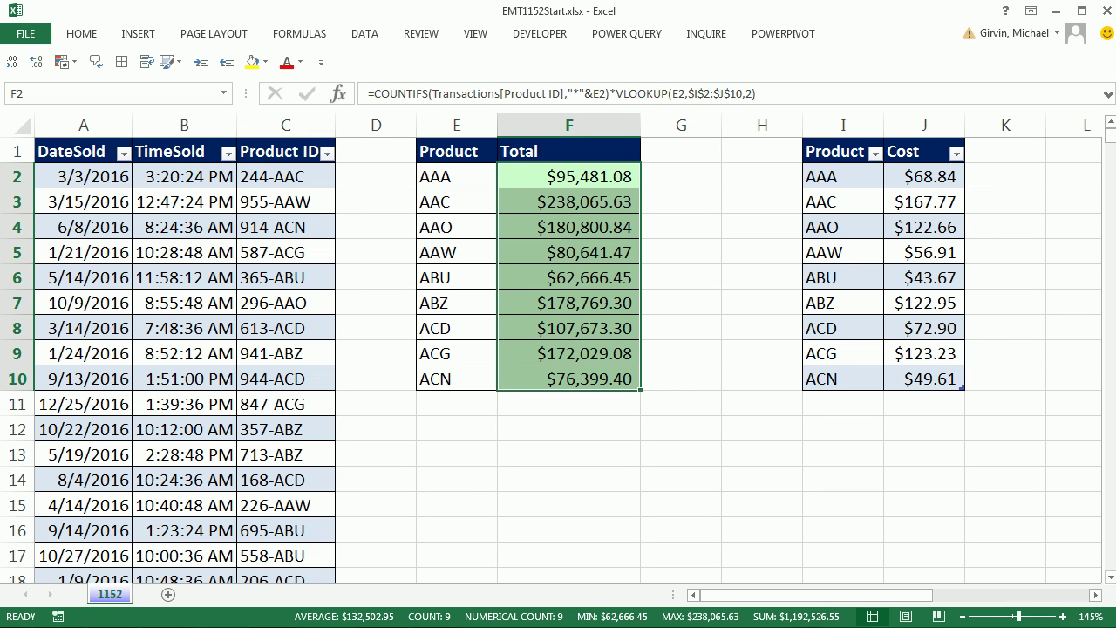
double_click(542, 308)
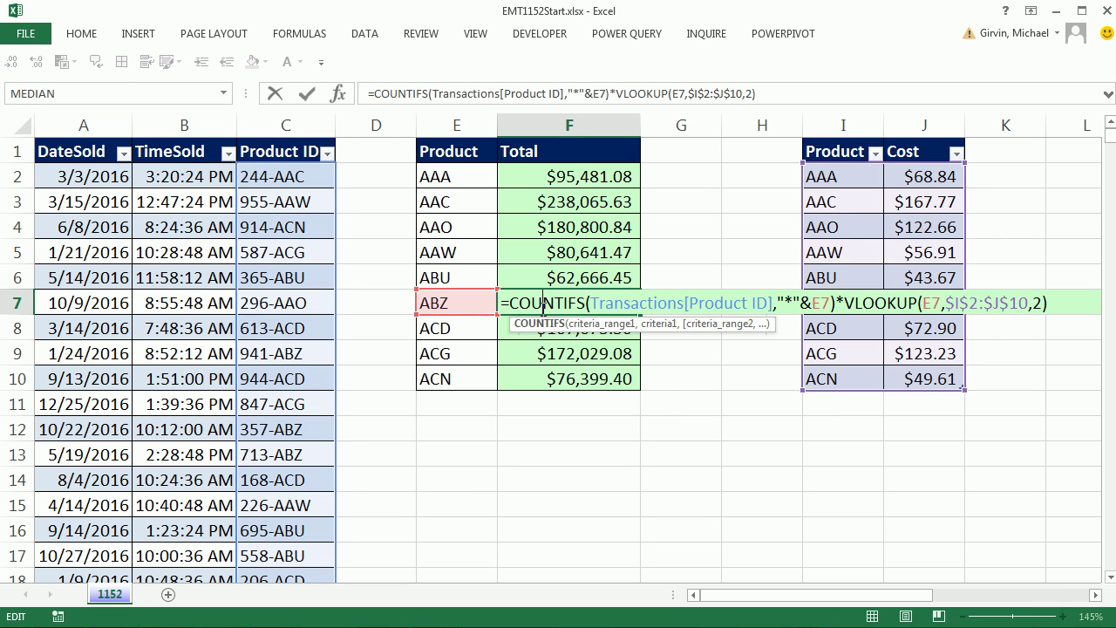
key("Escape")
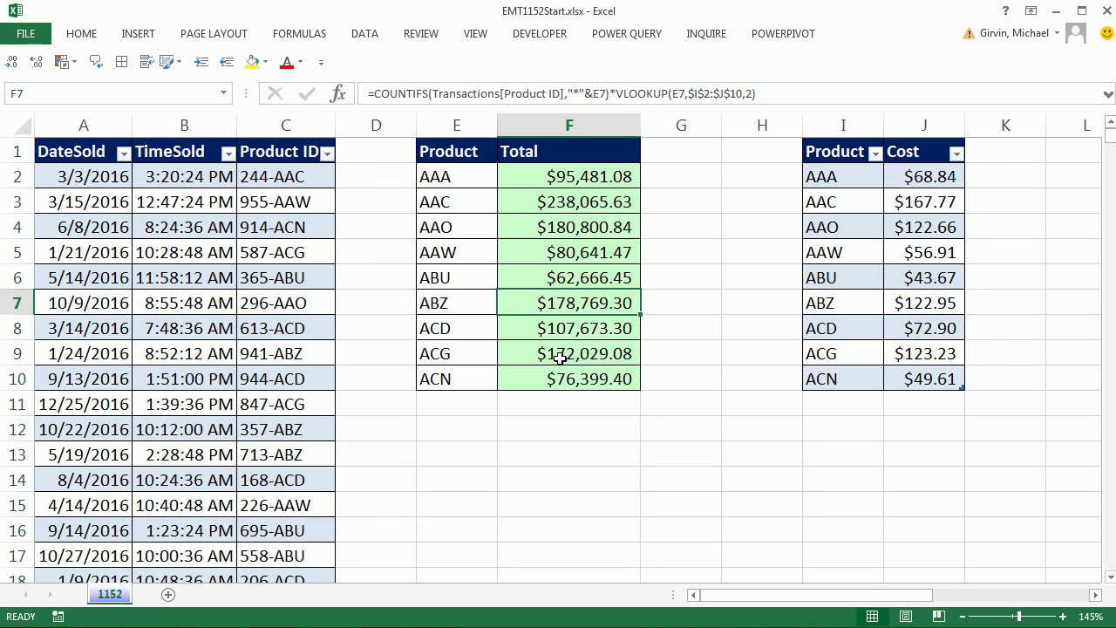
double_click(585, 177)
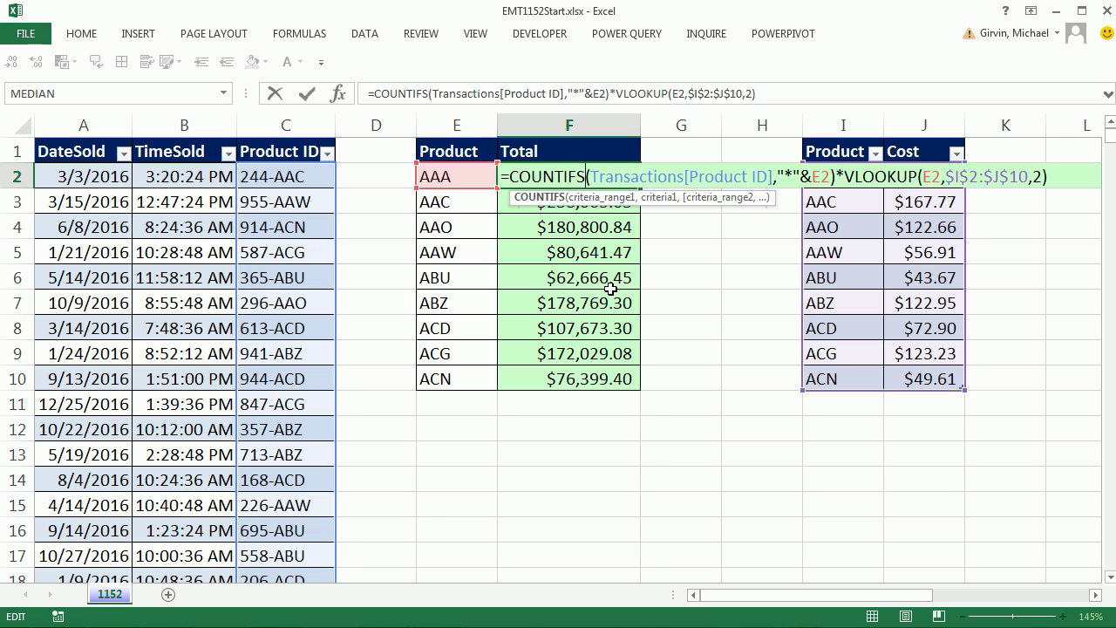
key("Escape")
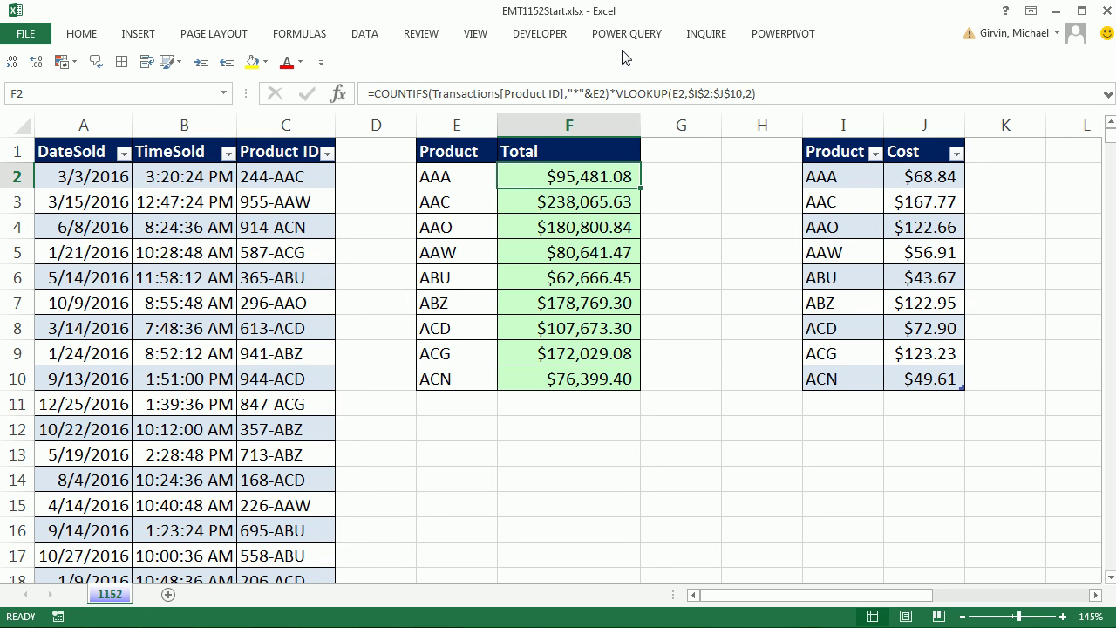
left_click(627, 34)
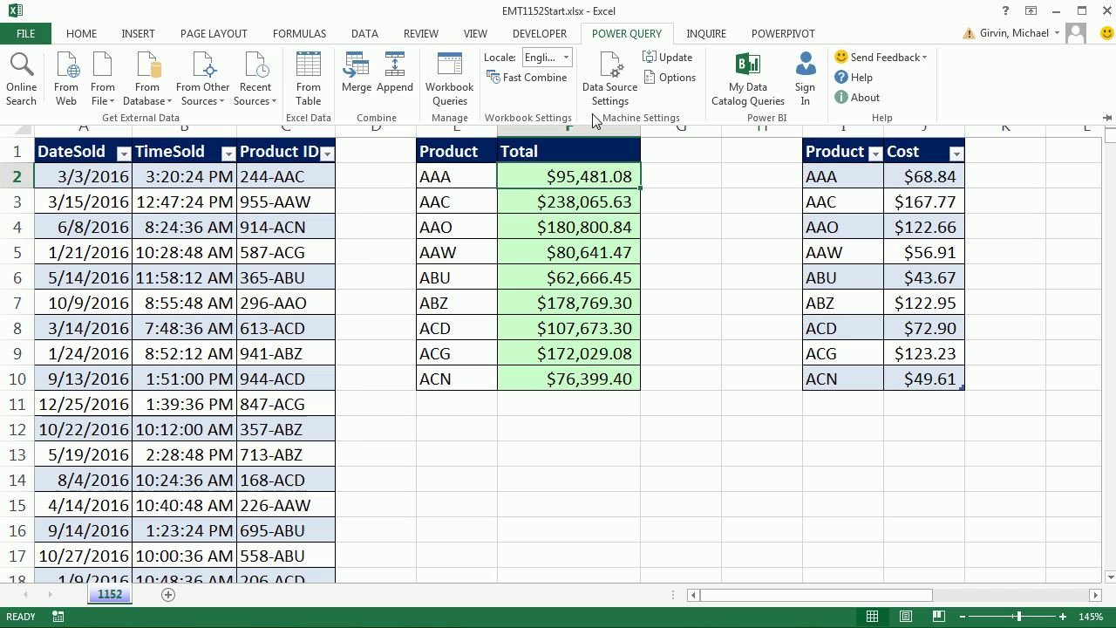
- Create a Power Query query from the Transactions table using From Table
left_click(647, 177)
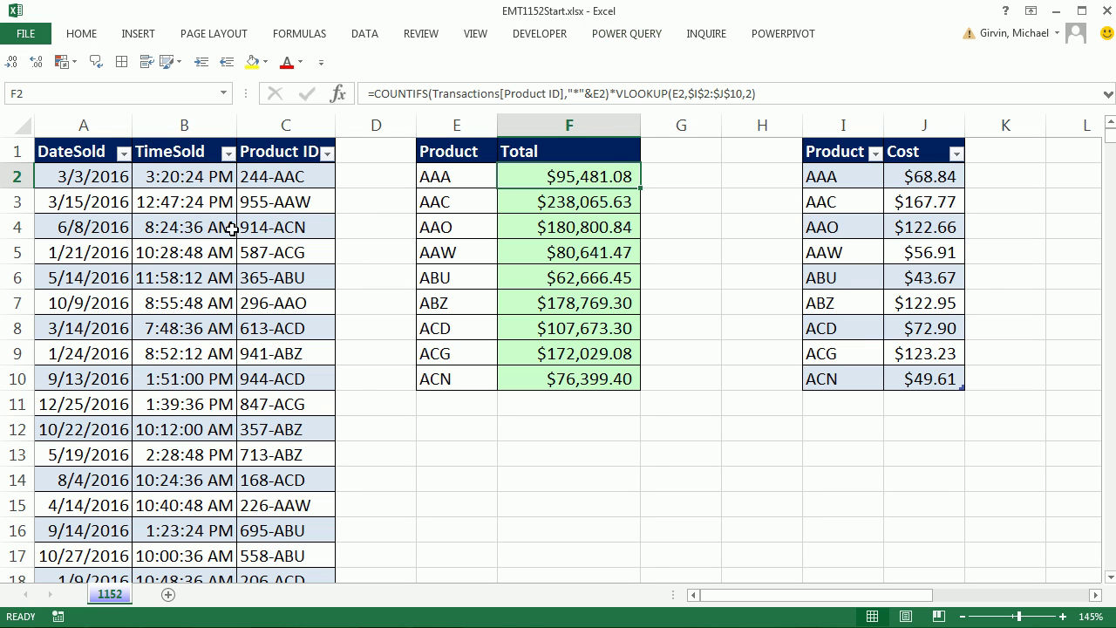
left_click(212, 210)
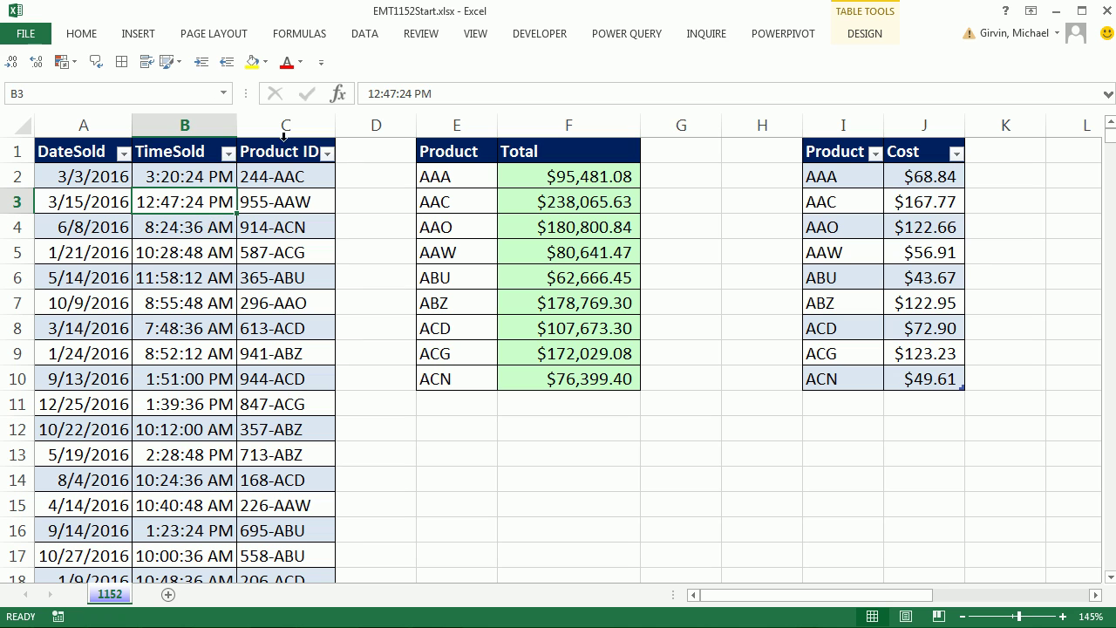
left_click(140, 35)
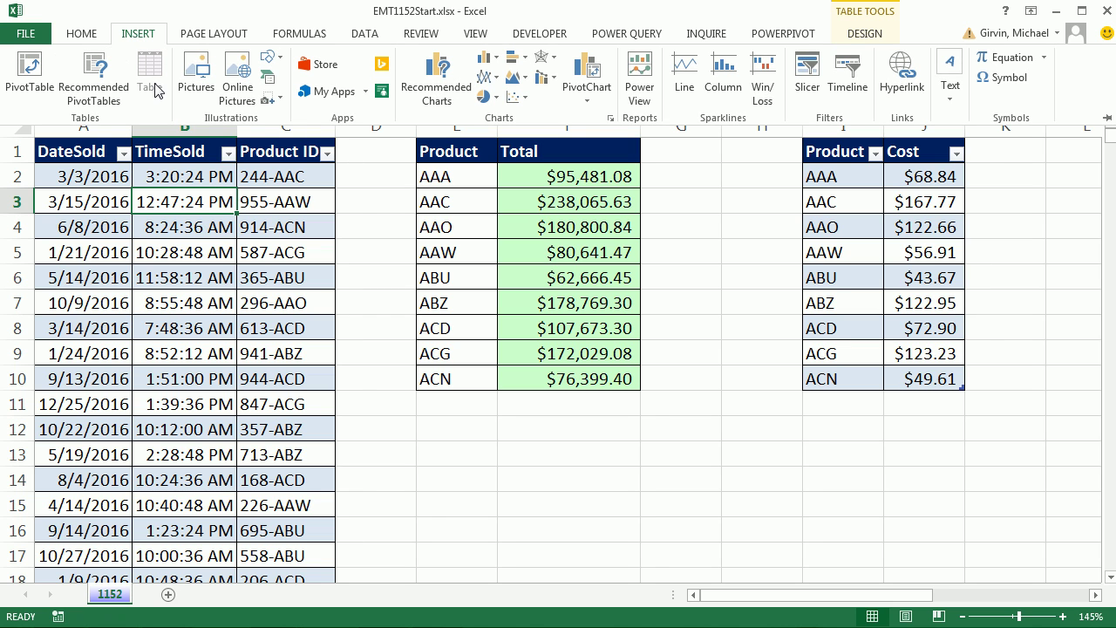
left_click(791, 223)
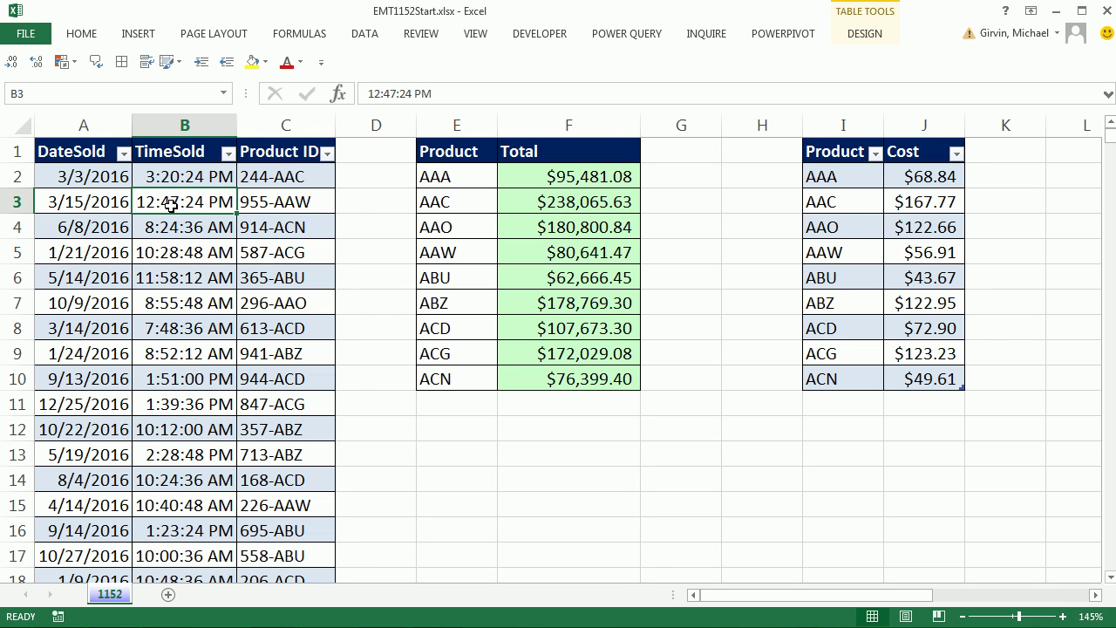
left_click(629, 37)
left_click(317, 90)
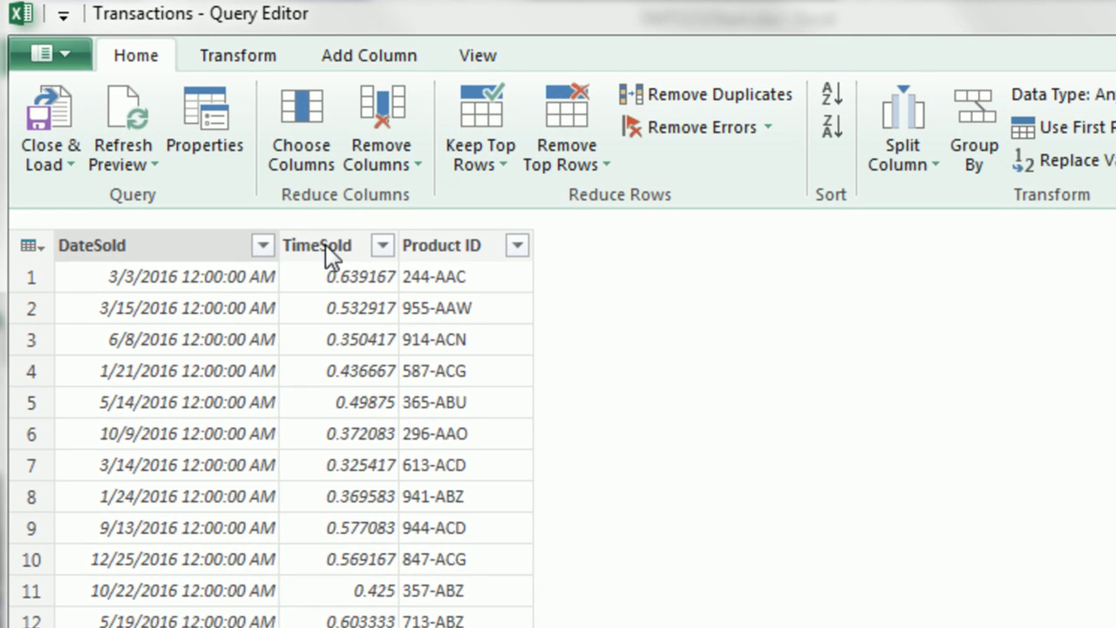
- Remove the TimeSold and DateSold columns from the query
left_click(189, 143)
left_click(222, 248, "ctrl")
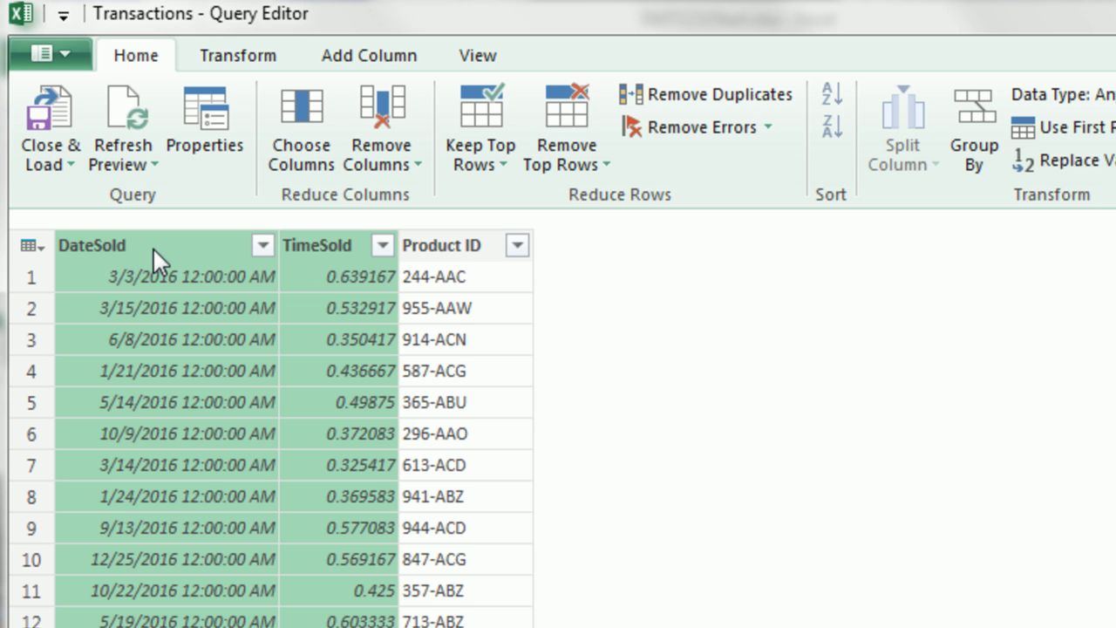
right_click(153, 249)
left_click(219, 268)
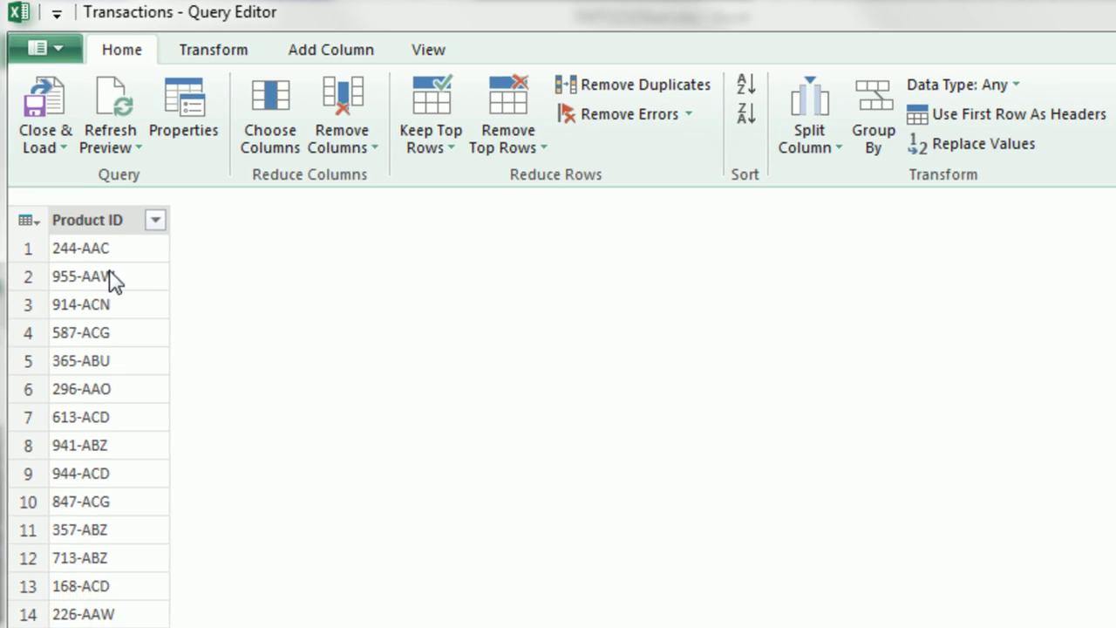
- Split Product ID at the hyphen and remove the numeric Product ID.1 column
left_click(85, 180)
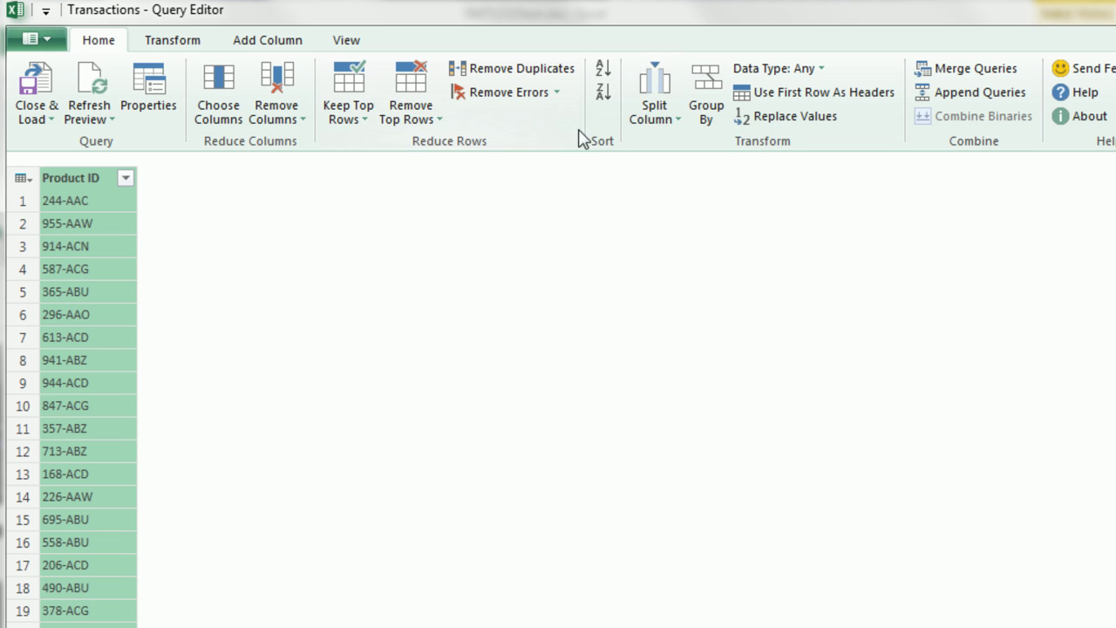
left_click(659, 121)
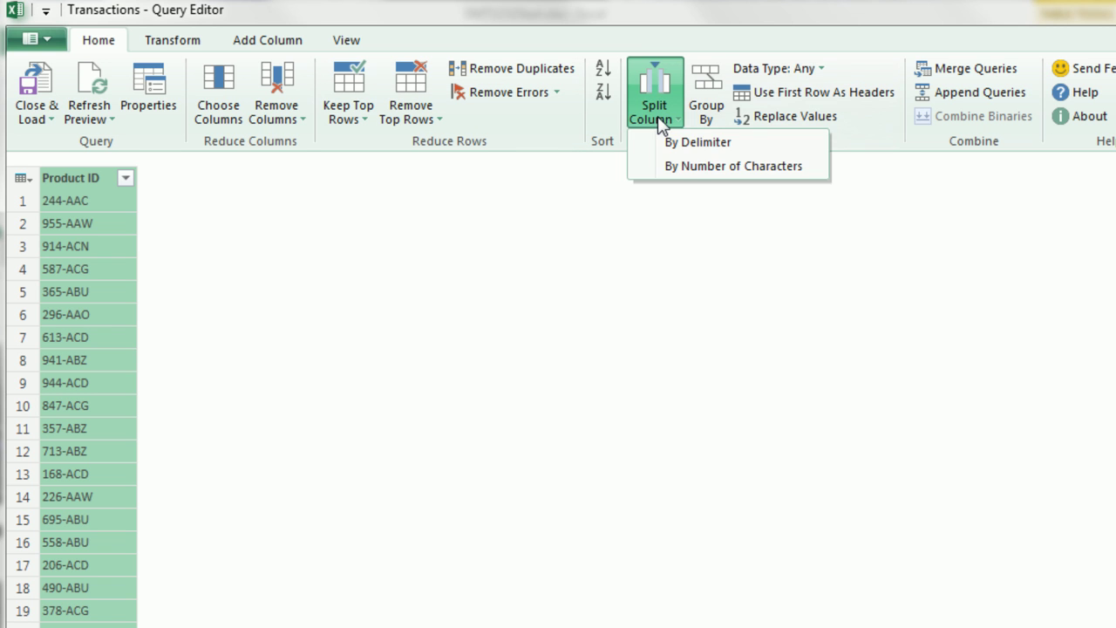
left_click(707, 149)
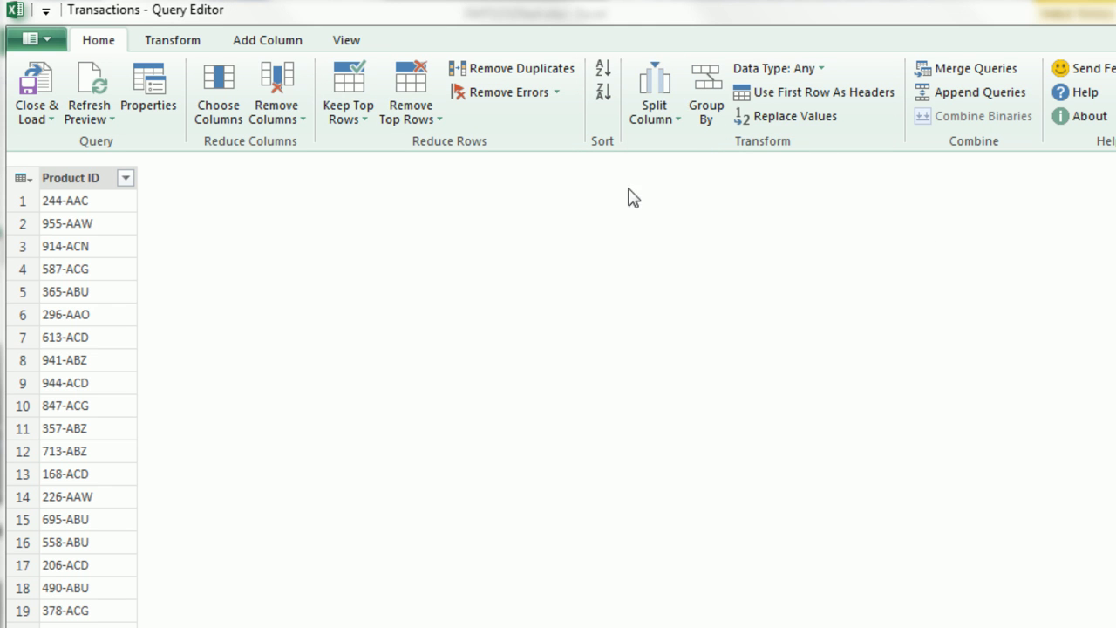
left_click(472, 366)
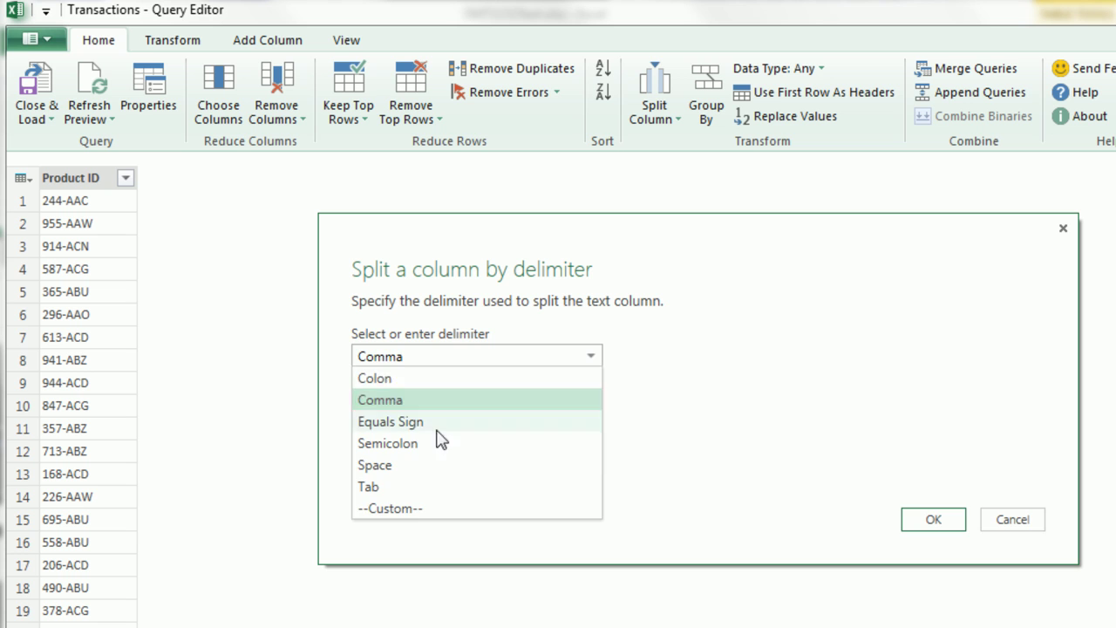
left_click(407, 516)
left_click(436, 384)
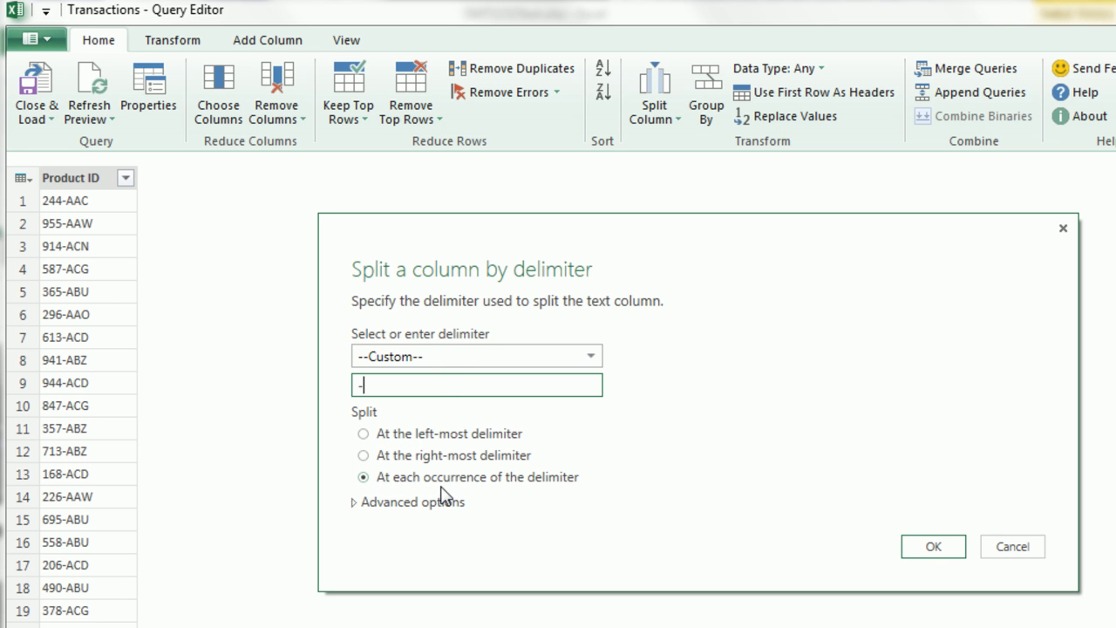
left_click(949, 558)
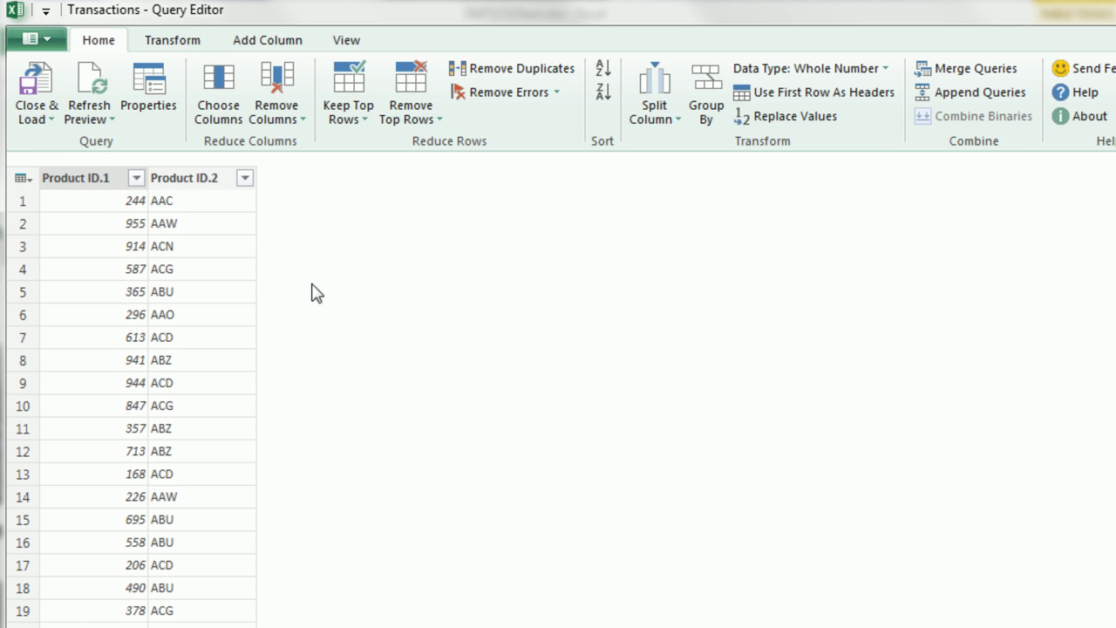
left_click(83, 184)
right_click(84, 185)
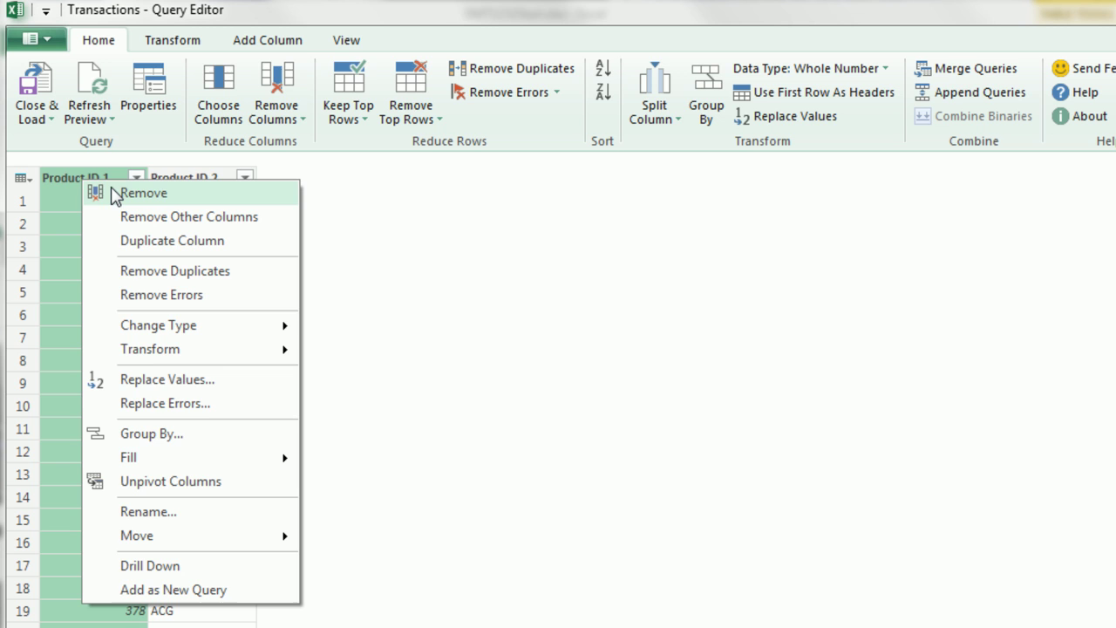
left_click(116, 193)
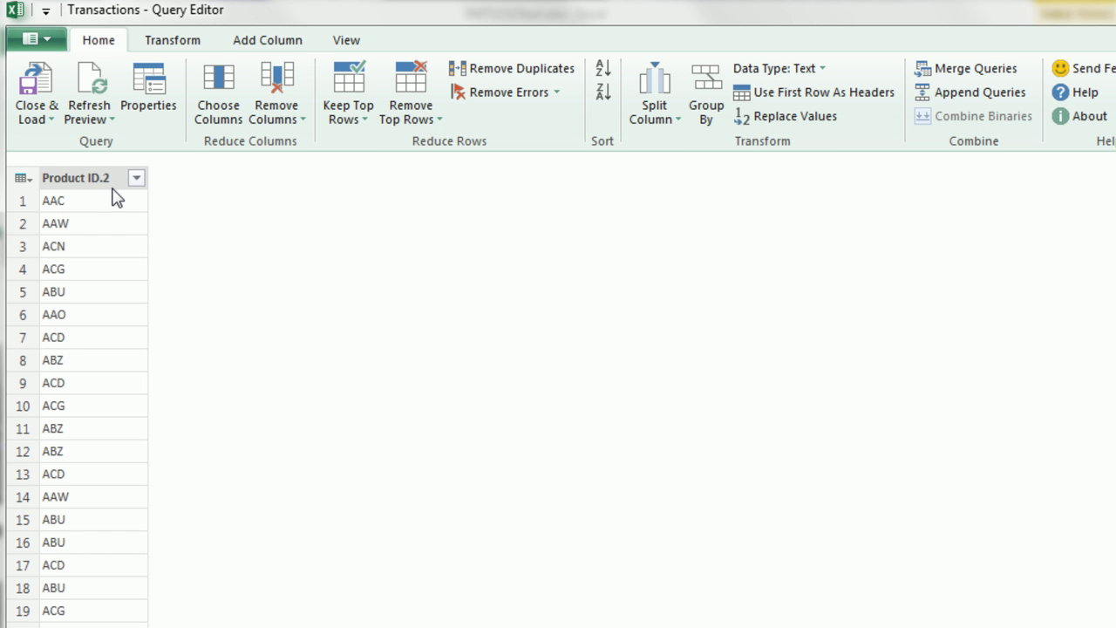
- Rename Product ID.2 to Product and choose Close & Load To
left_click(105, 180)
double_click(97, 178)
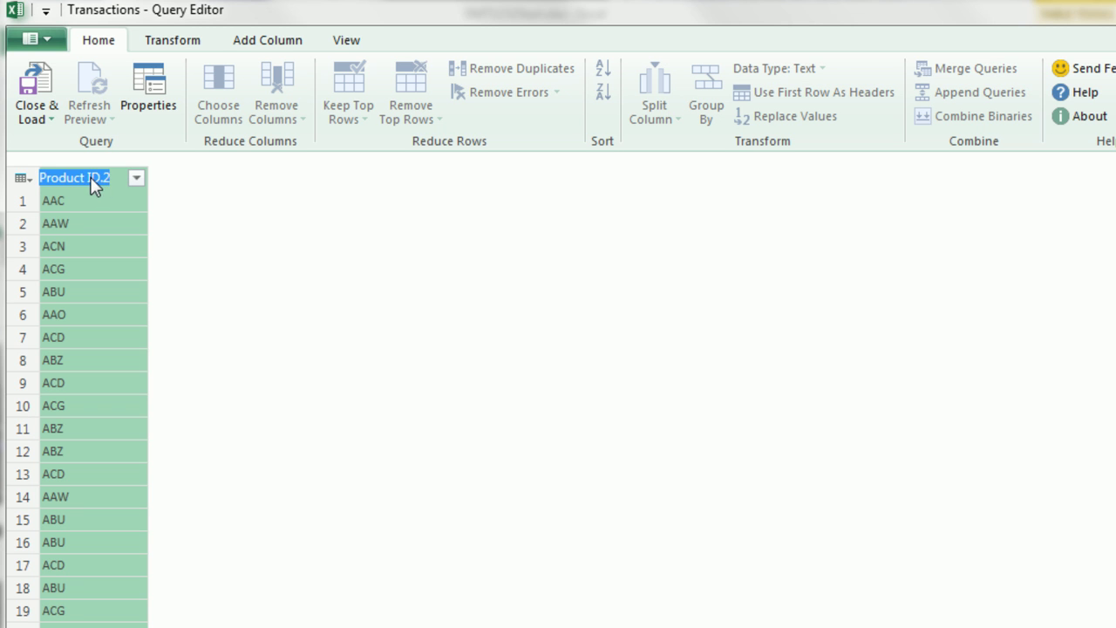
left_click(91, 178)
left_click_drag(88, 178, 102, 177)
key("Return")
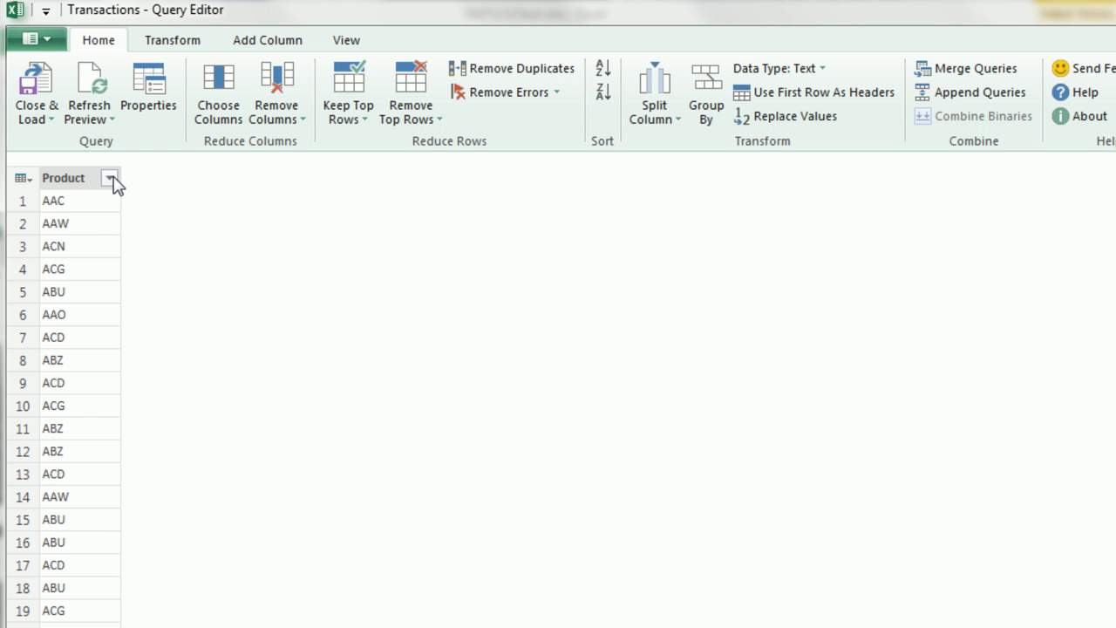
left_click(37, 114)
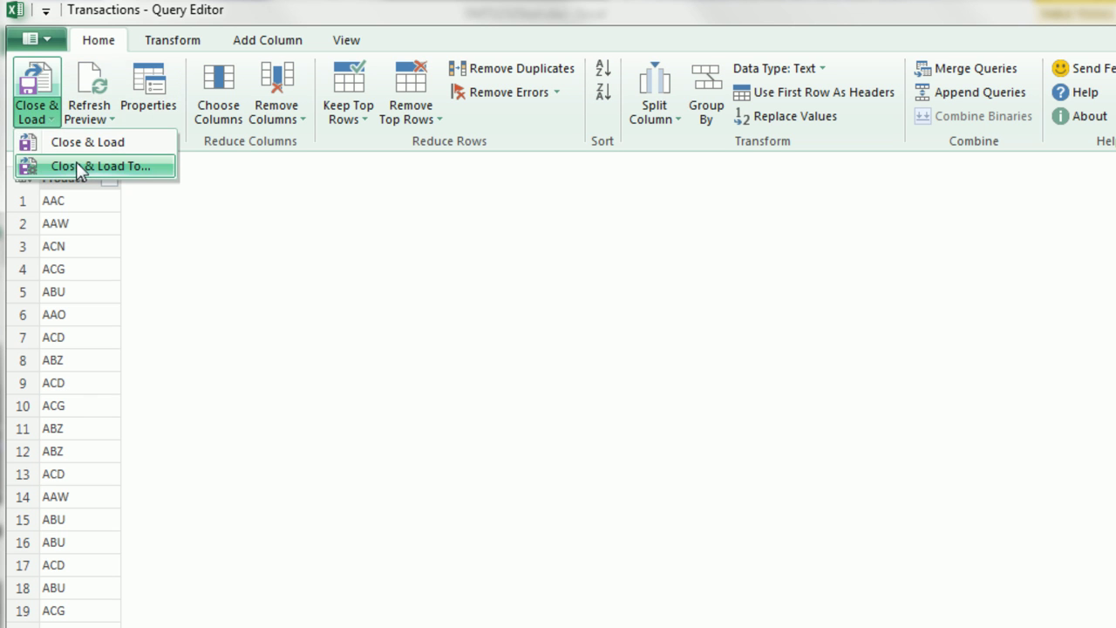
left_click(82, 167)
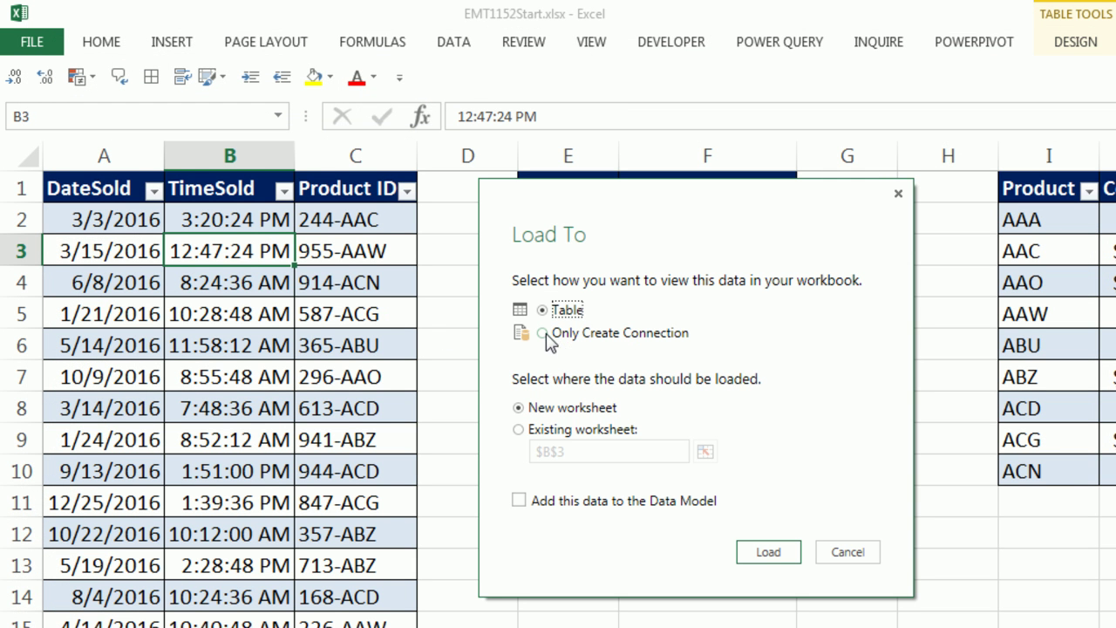
- Load the Transactions query as a connection only
left_click(542, 334)
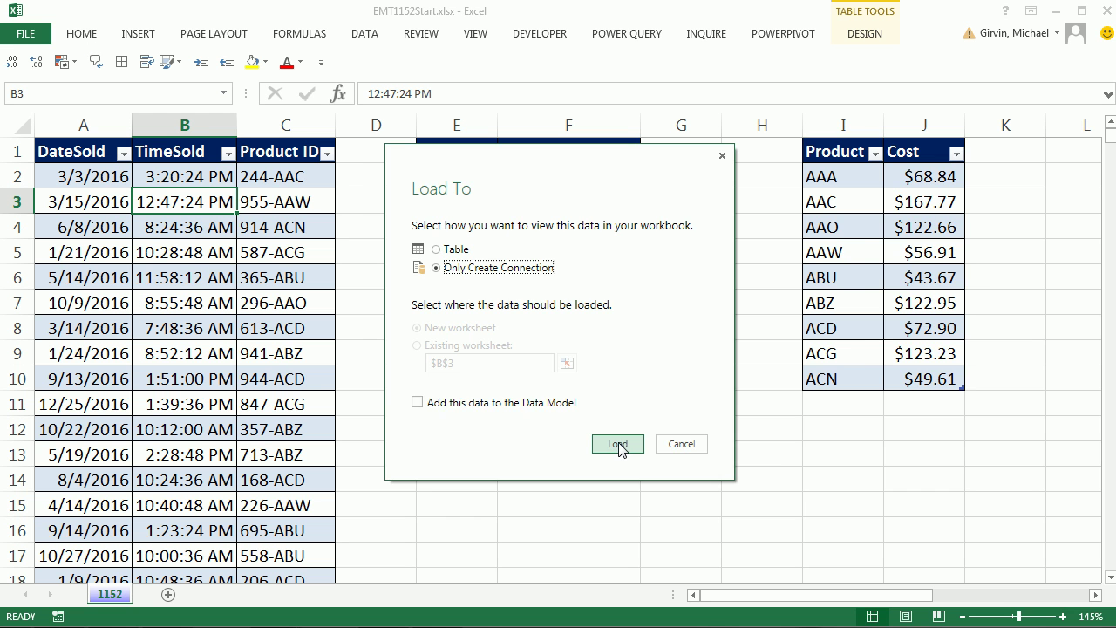
left_click(768, 552)
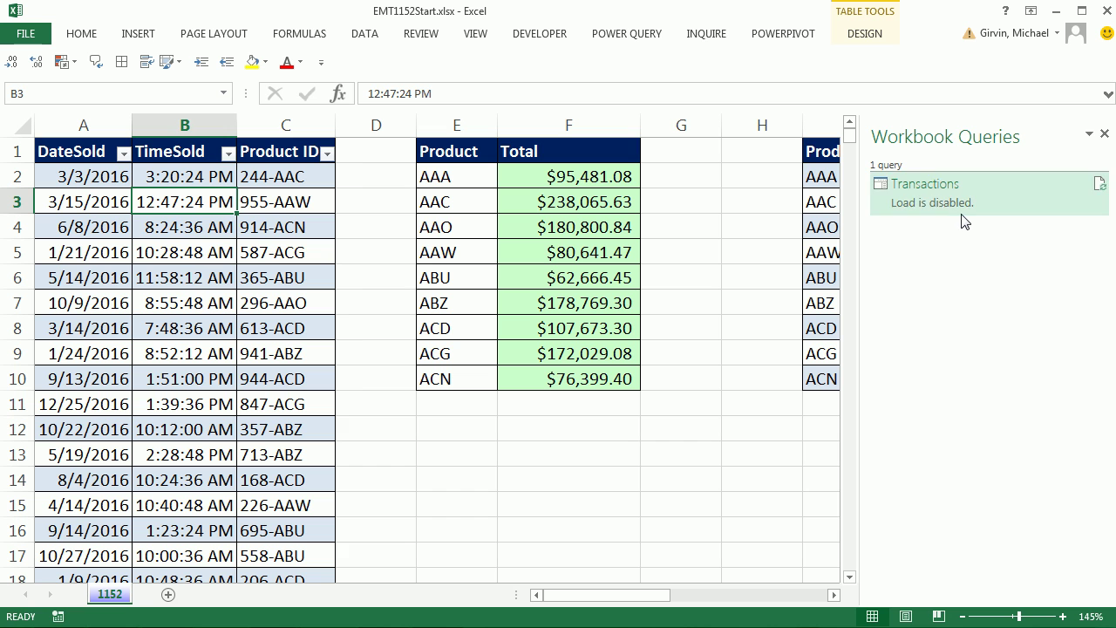
left_click(835, 221)
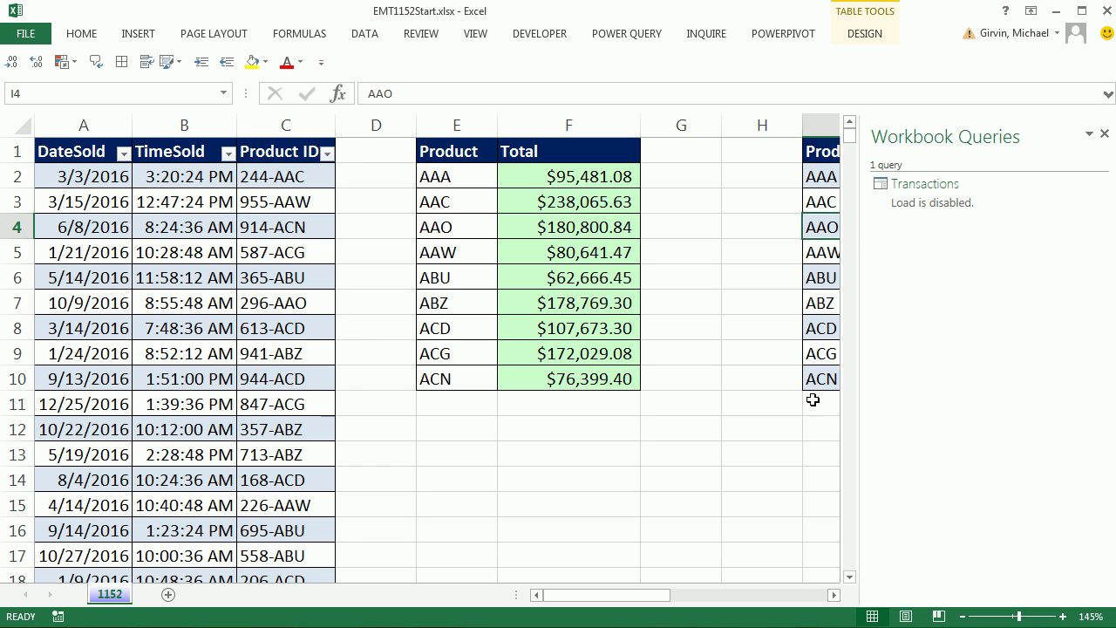
left_click(834, 595)
left_click(834, 594)
left_click(834, 595)
- Create a ProductsCosts query from the Product/Cost table and load it as connection only
left_click(627, 33)
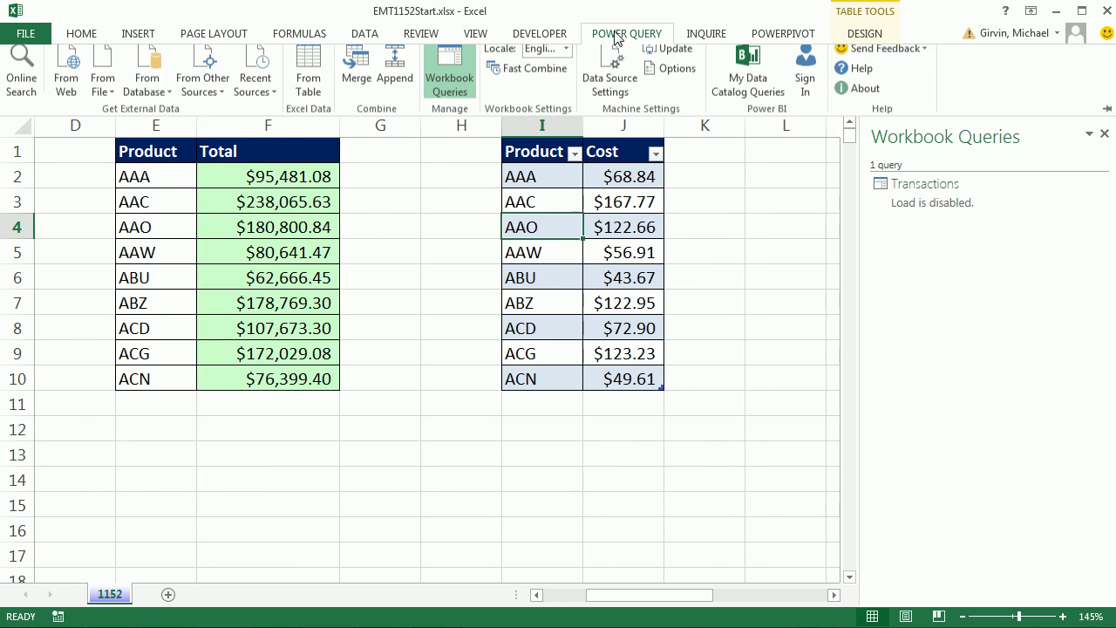
left_click(307, 79)
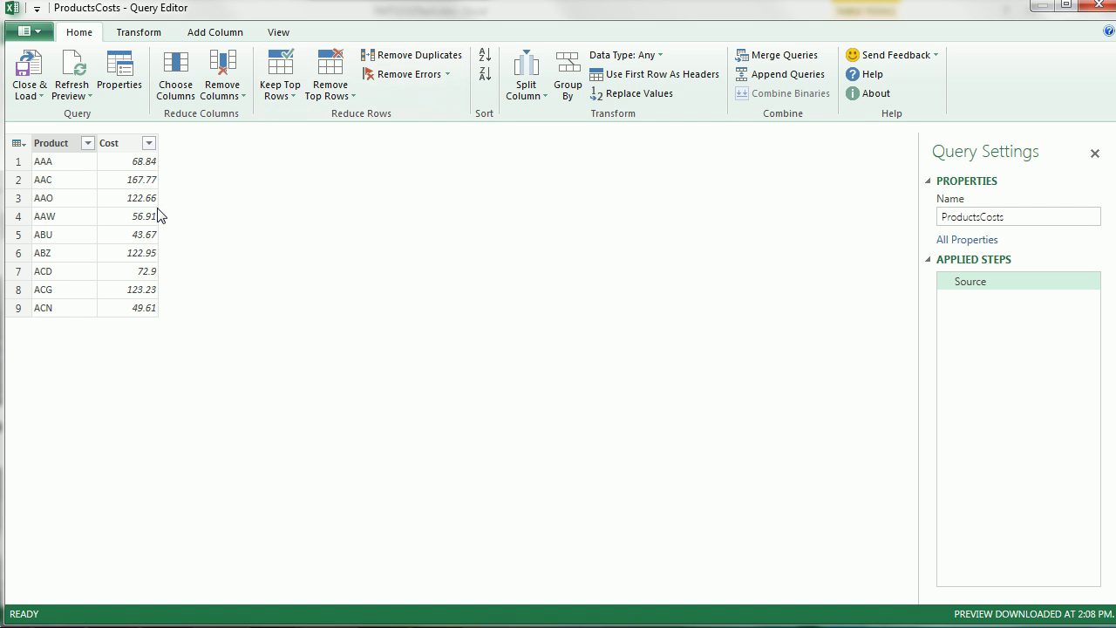
left_click(29, 94)
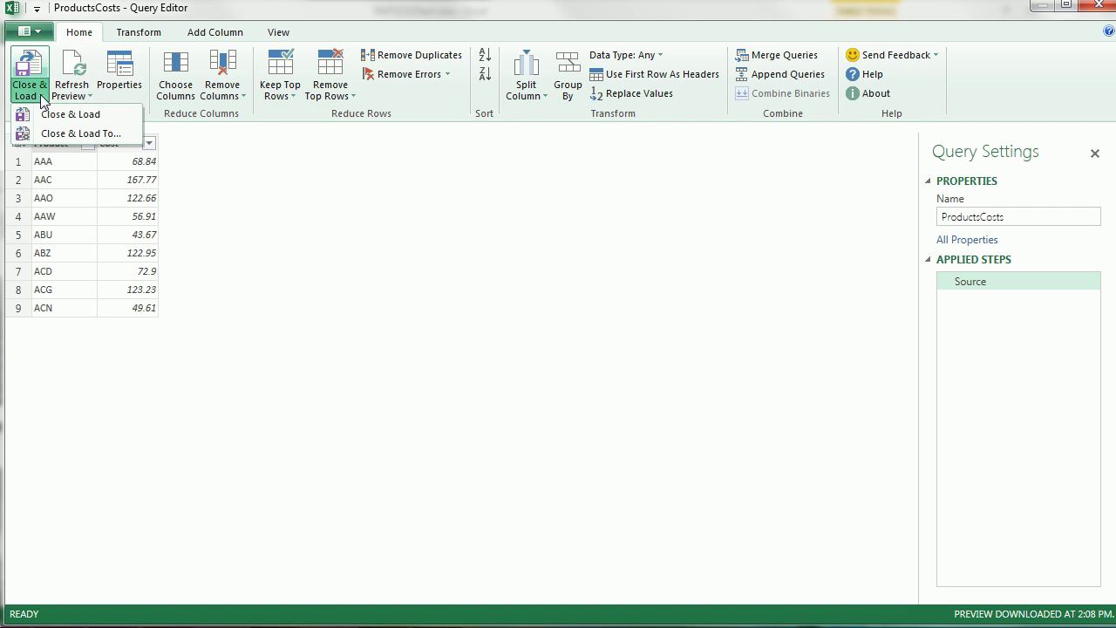
left_click(61, 135)
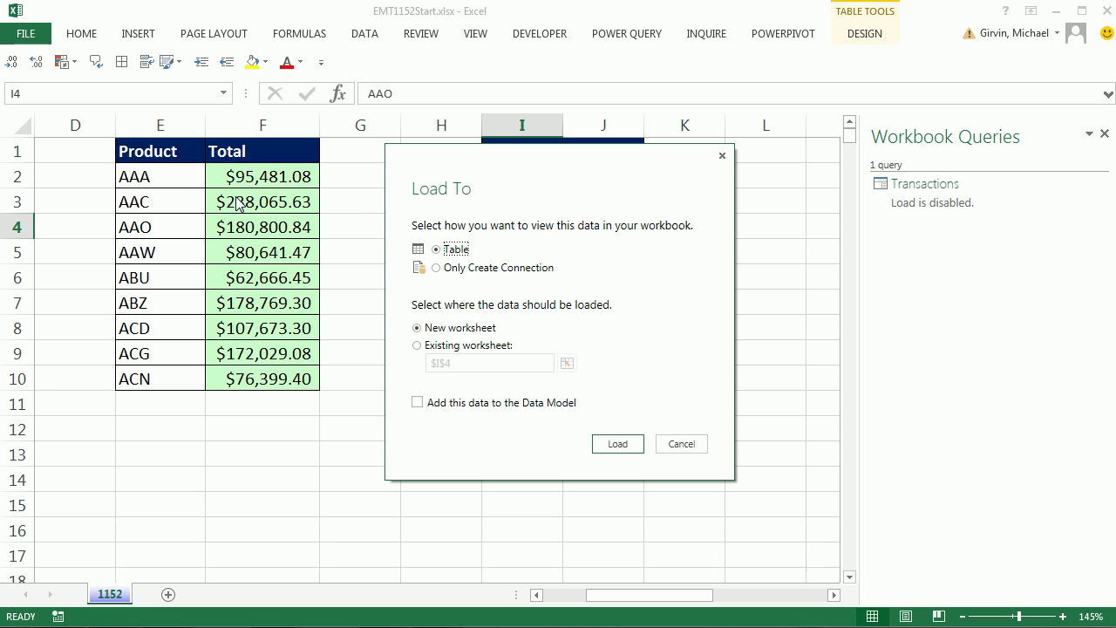
left_click(437, 269)
left_click(617, 447)
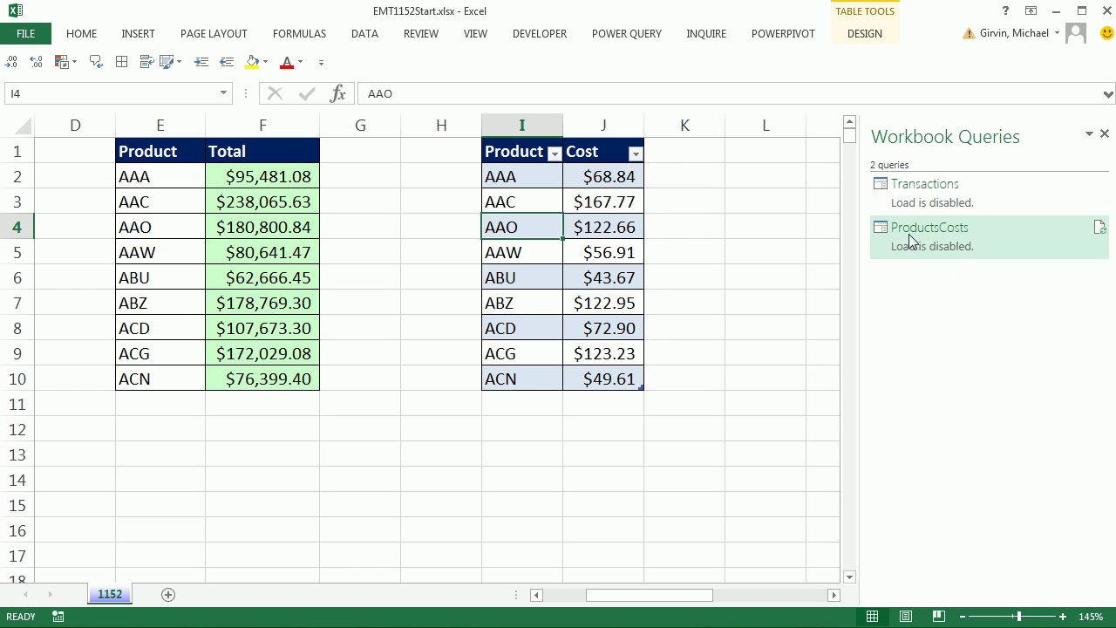
left_click(630, 35)
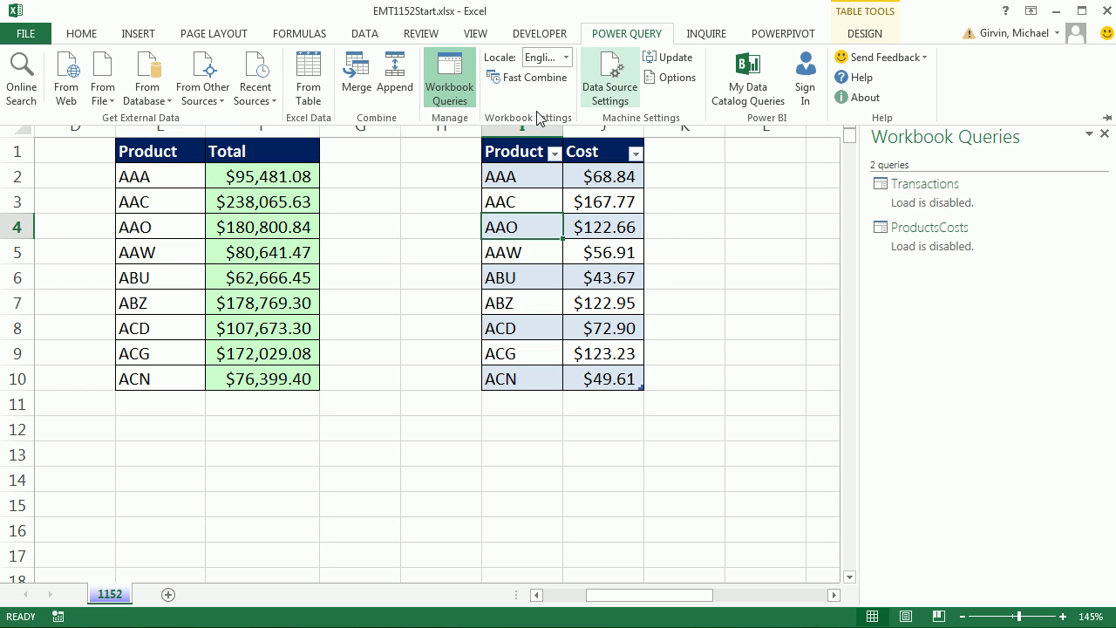
- Merge Transactions with ProductsCosts, matching on each query's Product column
left_click(355, 79)
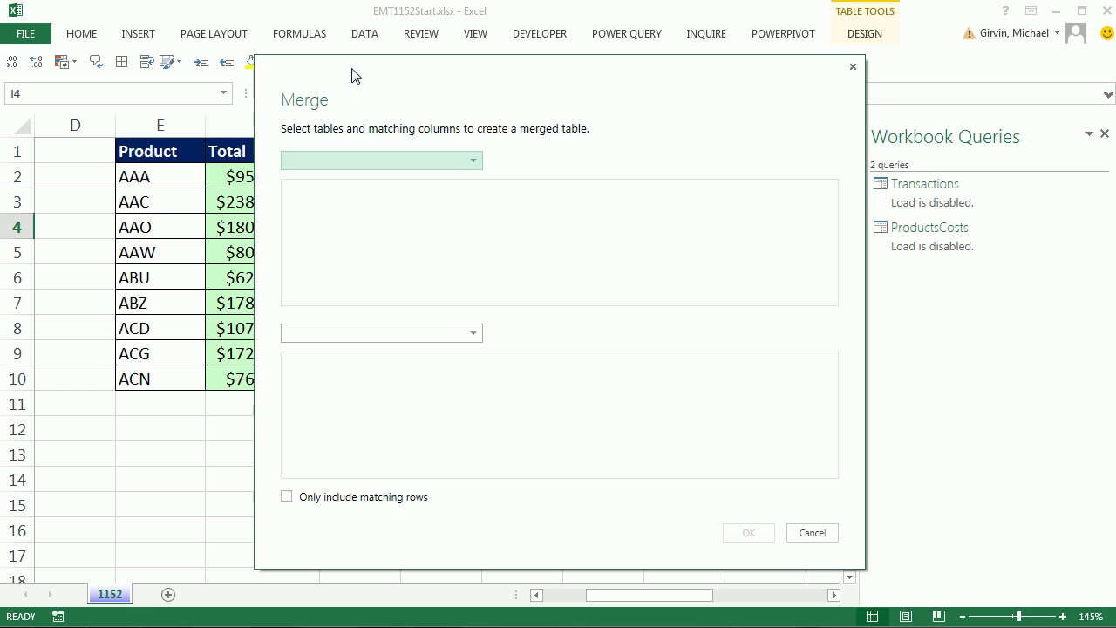
left_click(474, 161)
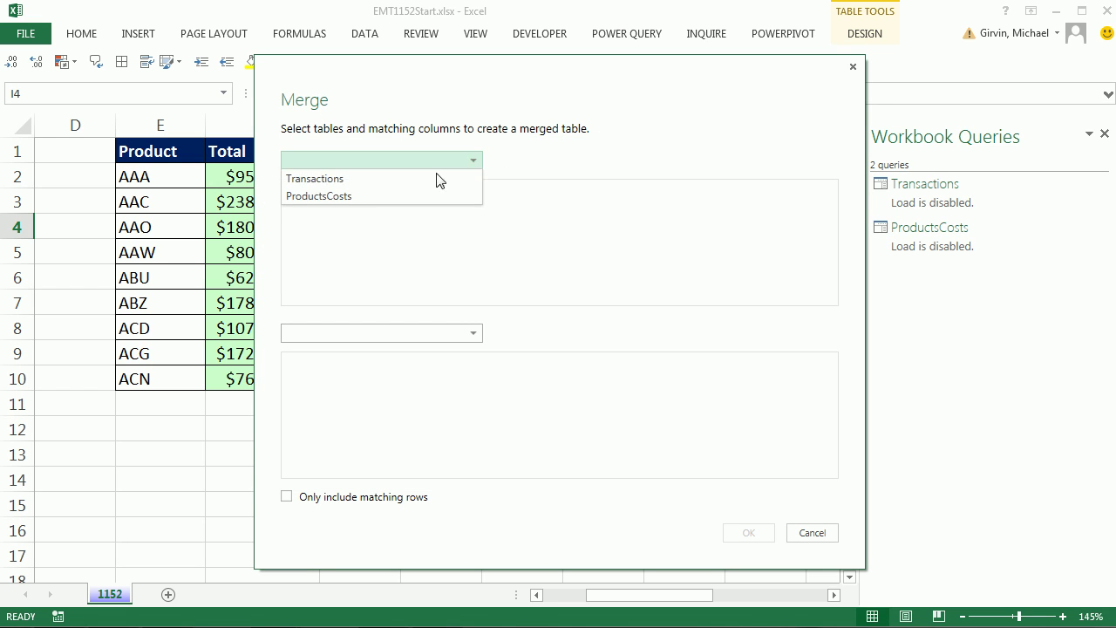
left_click(363, 178)
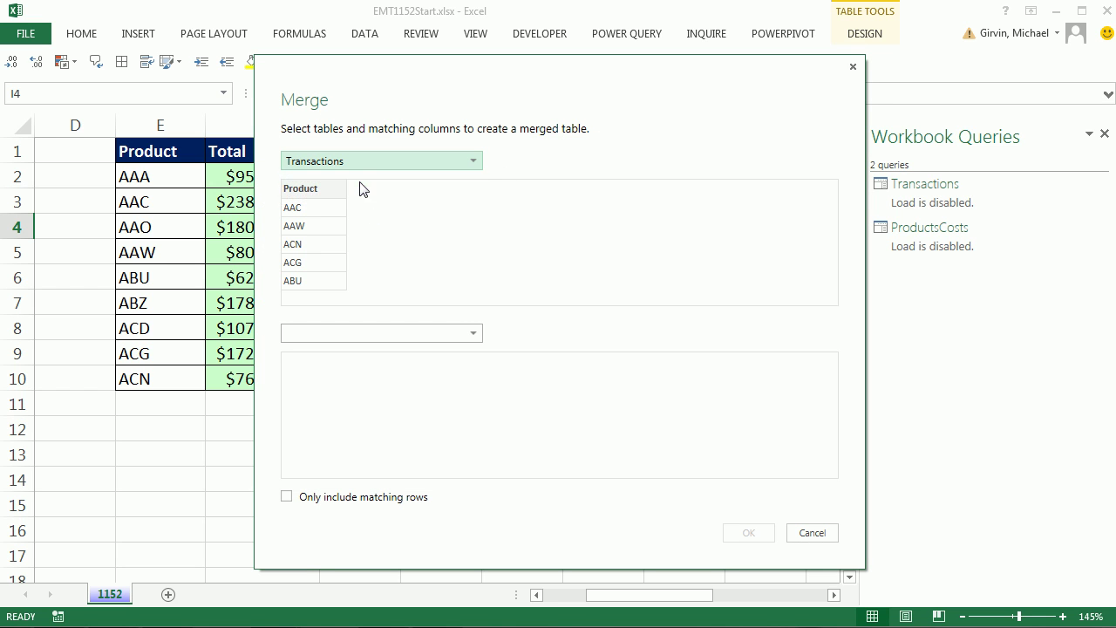
left_click(309, 197)
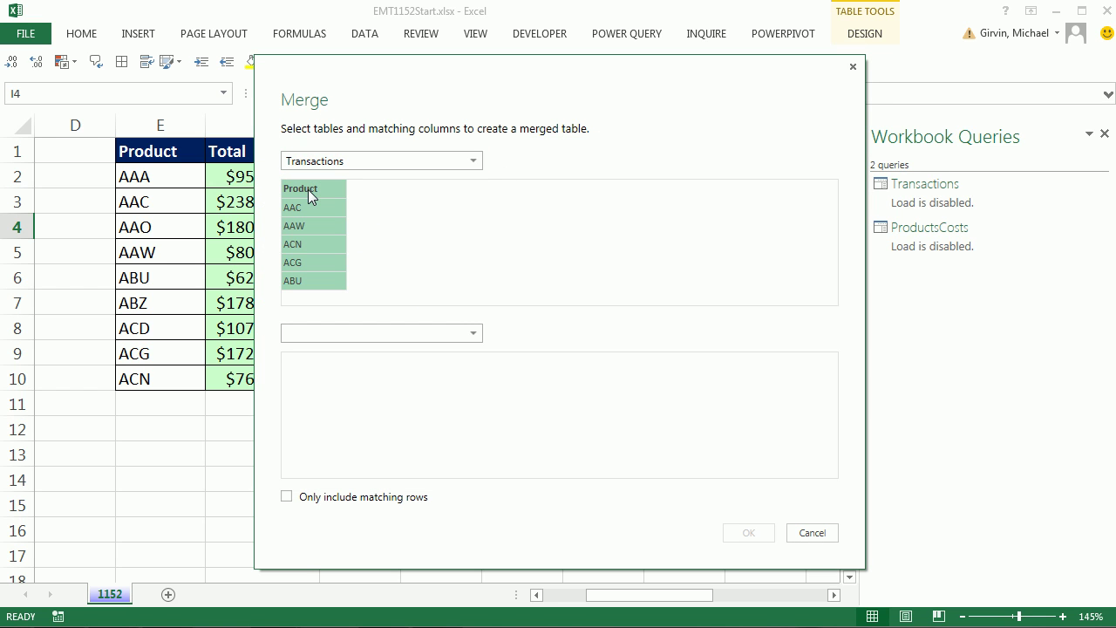
left_click(475, 339)
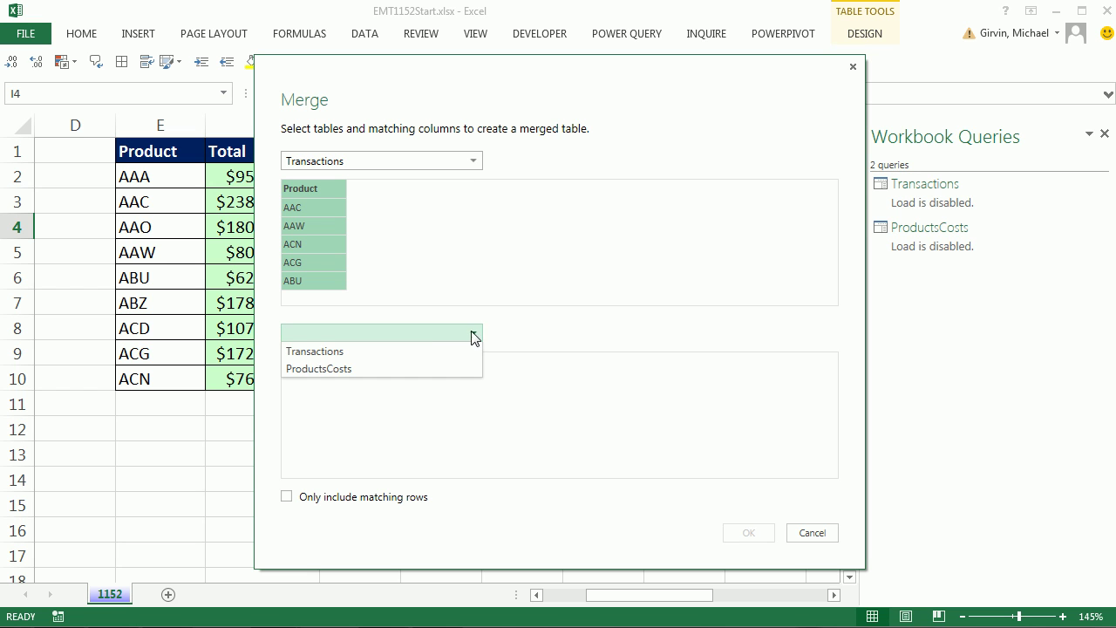
left_click(340, 370)
left_click(303, 362)
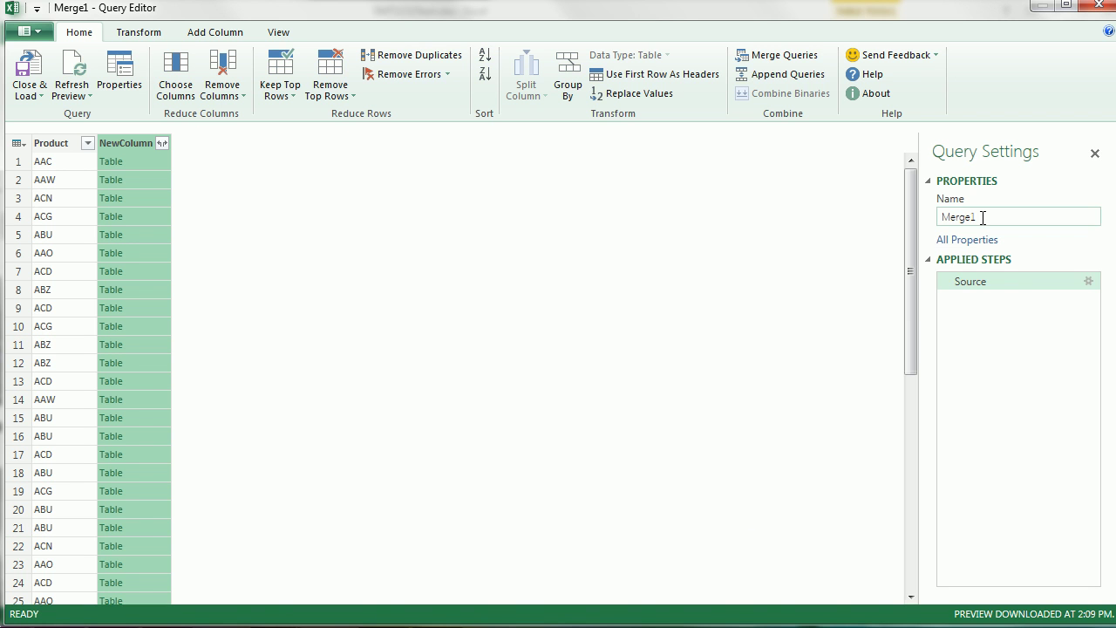
- Change the query name from Merge1 to 'Total Cost Report'
double_click(992, 217)
type("Total Cost Report")
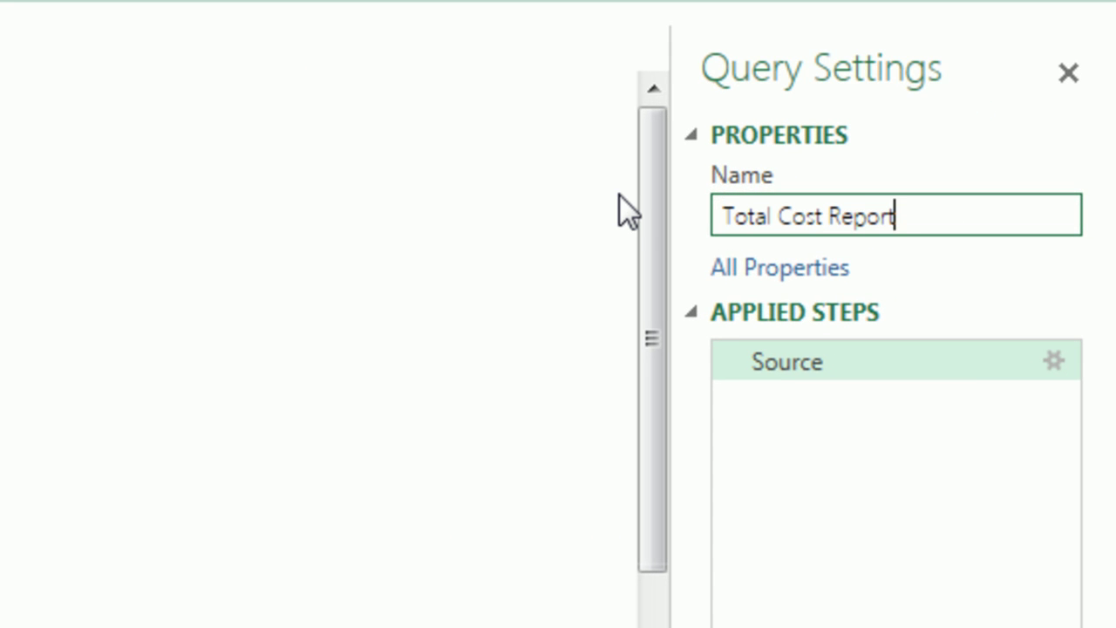
key("Return")
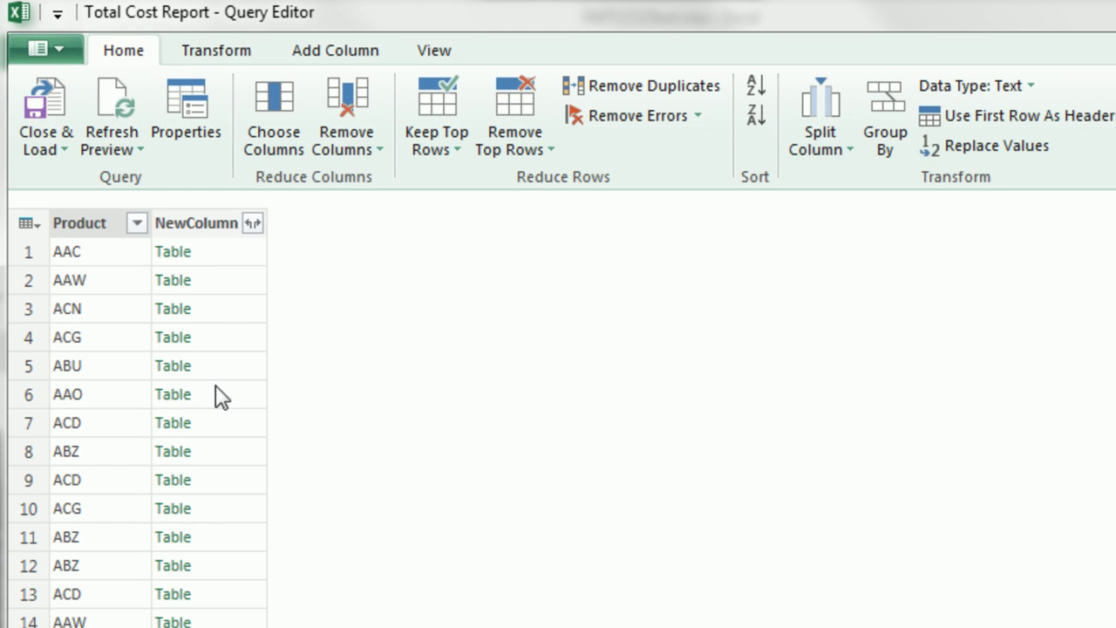
- Expand NewColumn to include only its Cost values
left_click(252, 223)
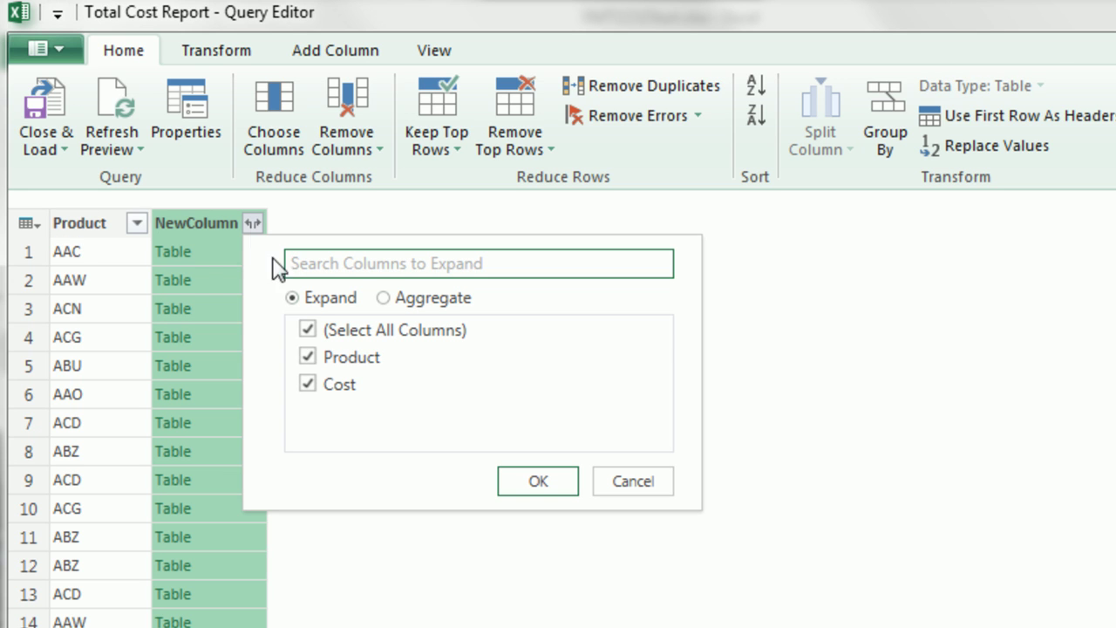
left_click(307, 330)
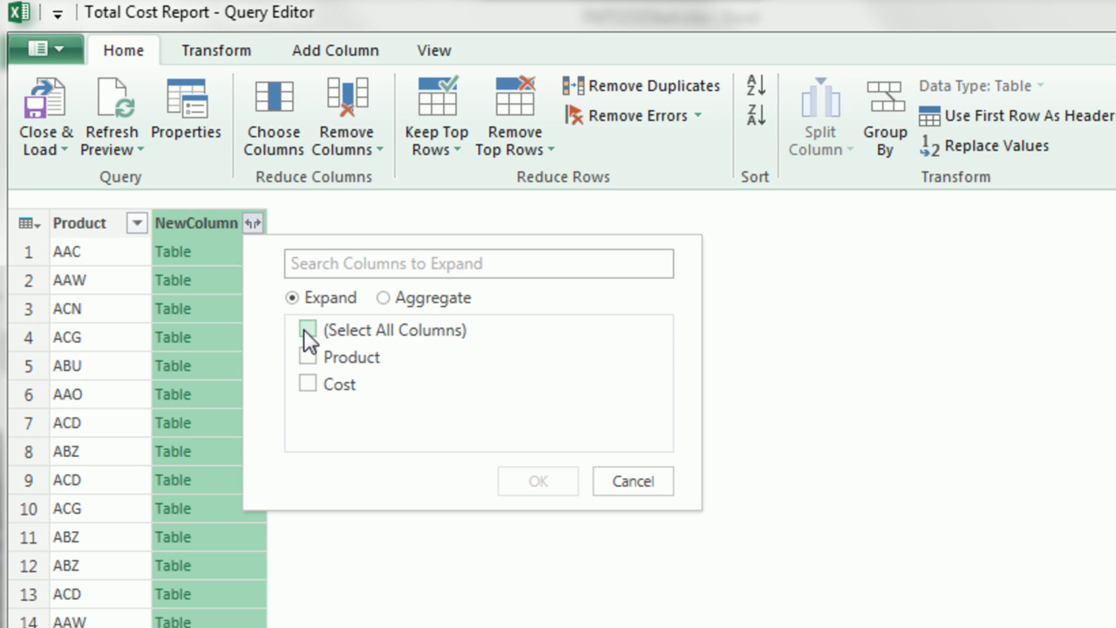
left_click(311, 384)
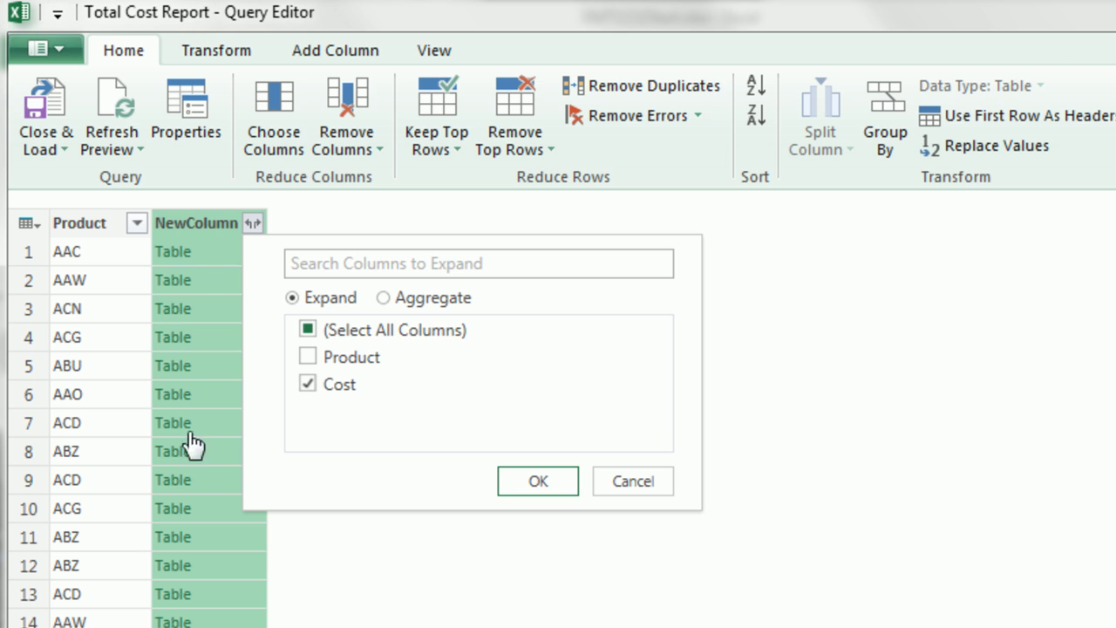
left_click(532, 489)
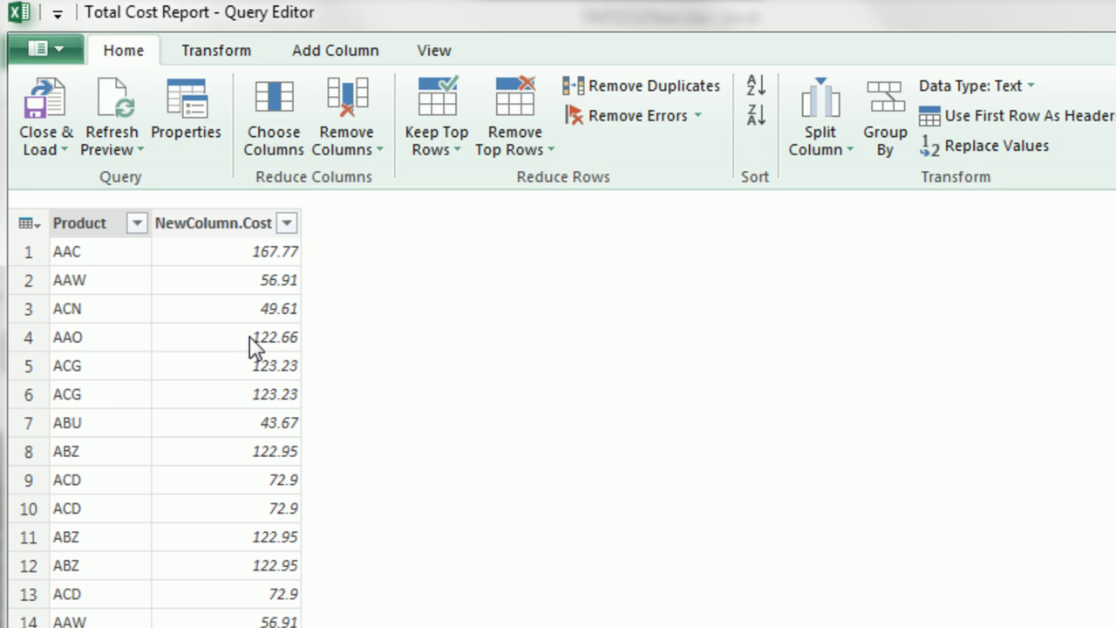
- Rename the NewColumn.Cost column to Cost
double_click(253, 223)
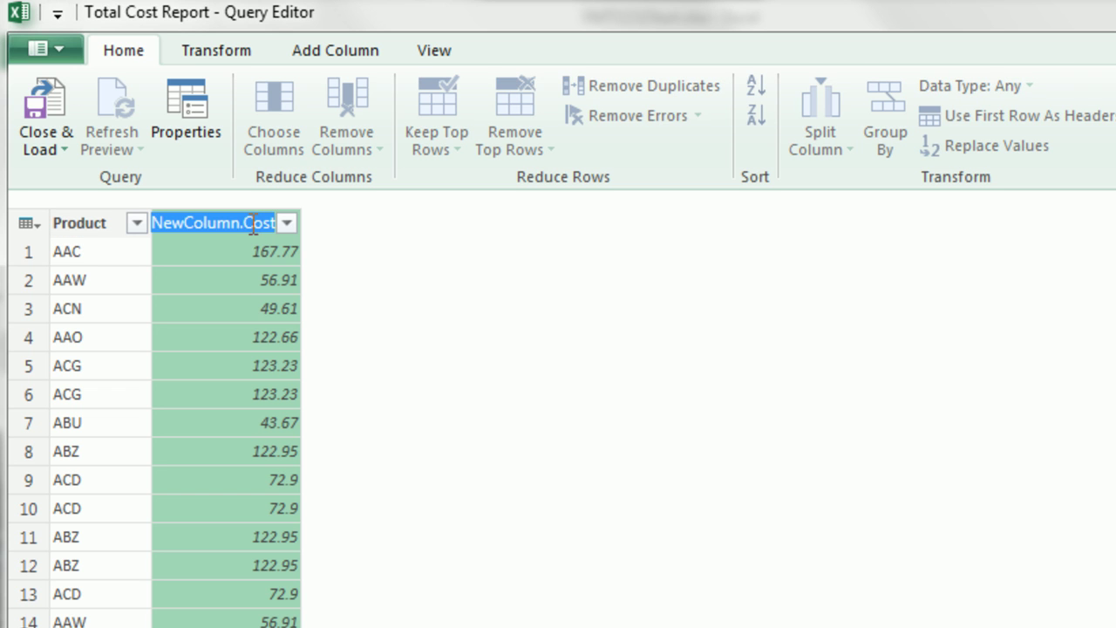
left_click(245, 224)
left_click_drag(245, 224, 57, 228)
key("BackSpace")
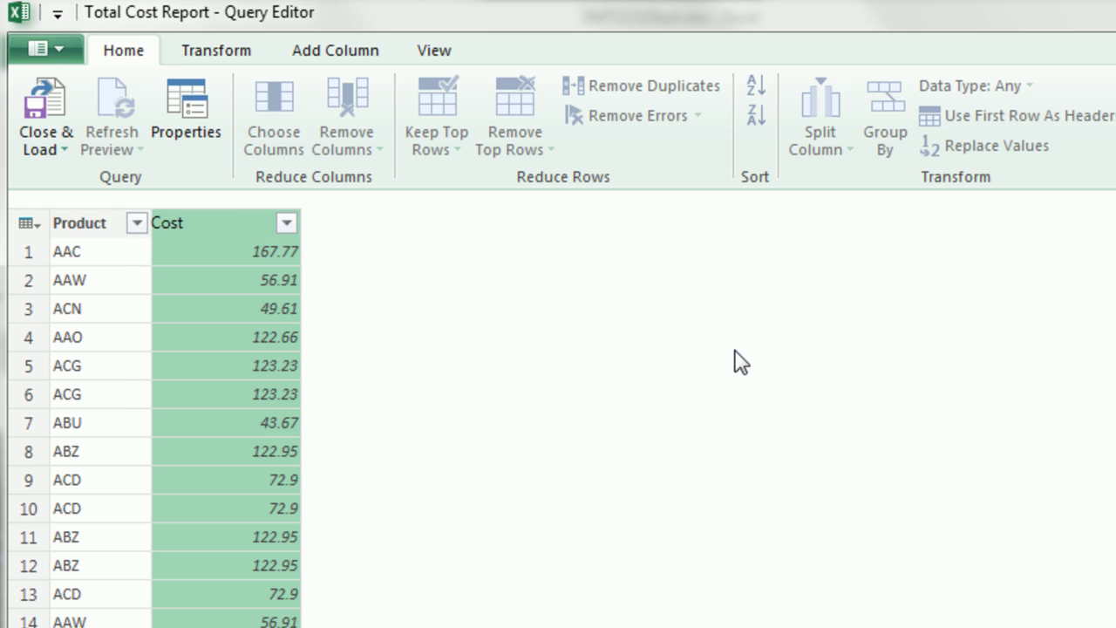
left_click(735, 361)
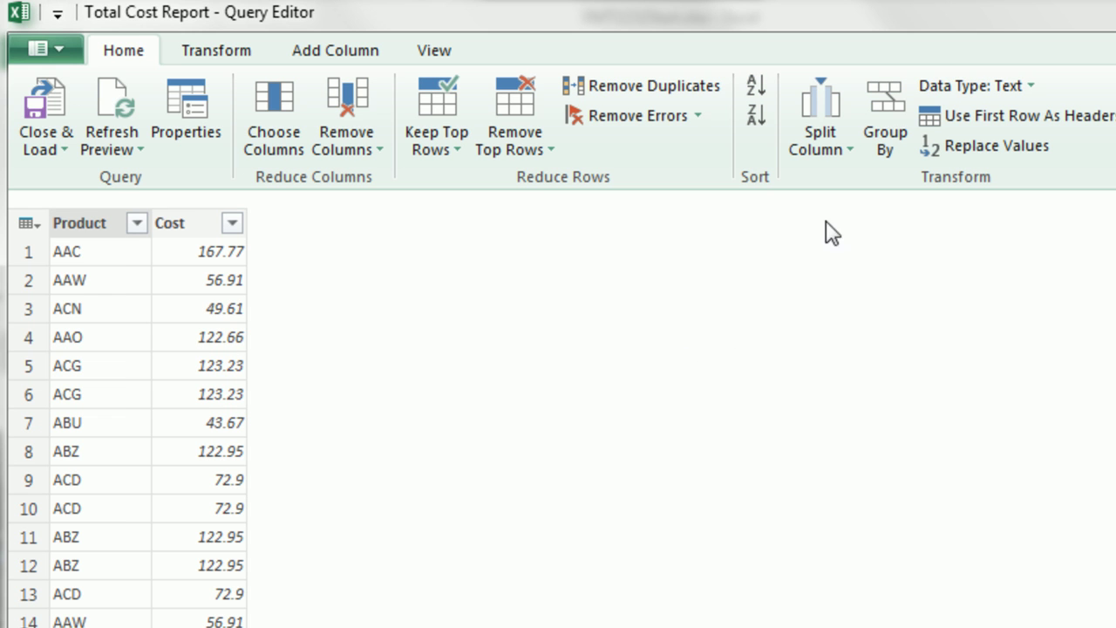
left_click(867, 157)
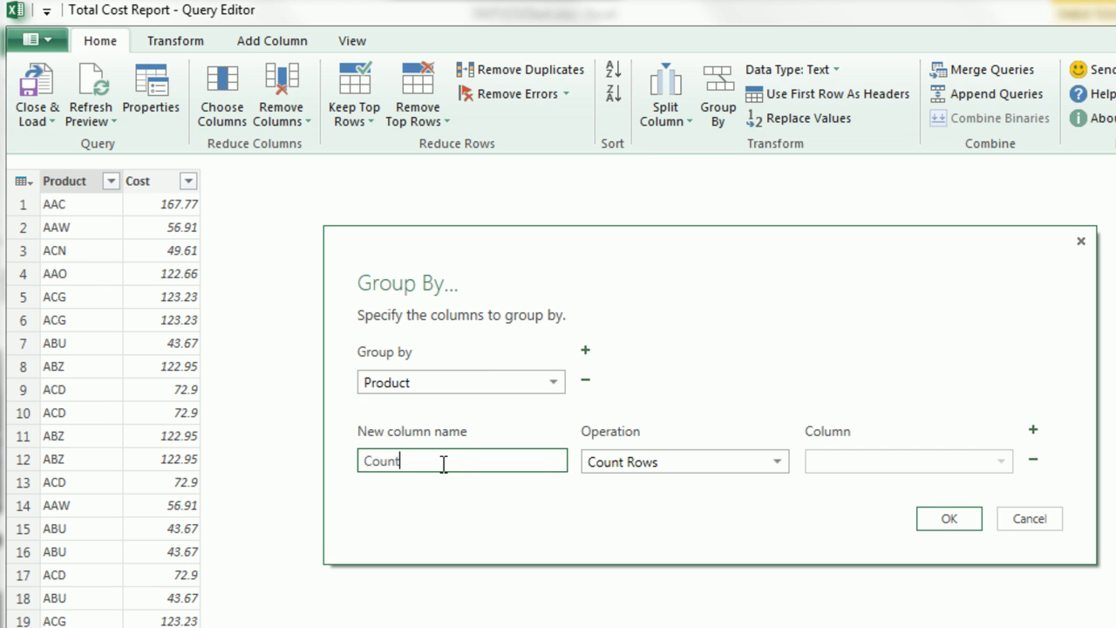
- Group by Product with a 'Total Costs' column summing Cost
left_click_drag(442, 462, 289, 465)
type("Total Costs")
key("Tab")
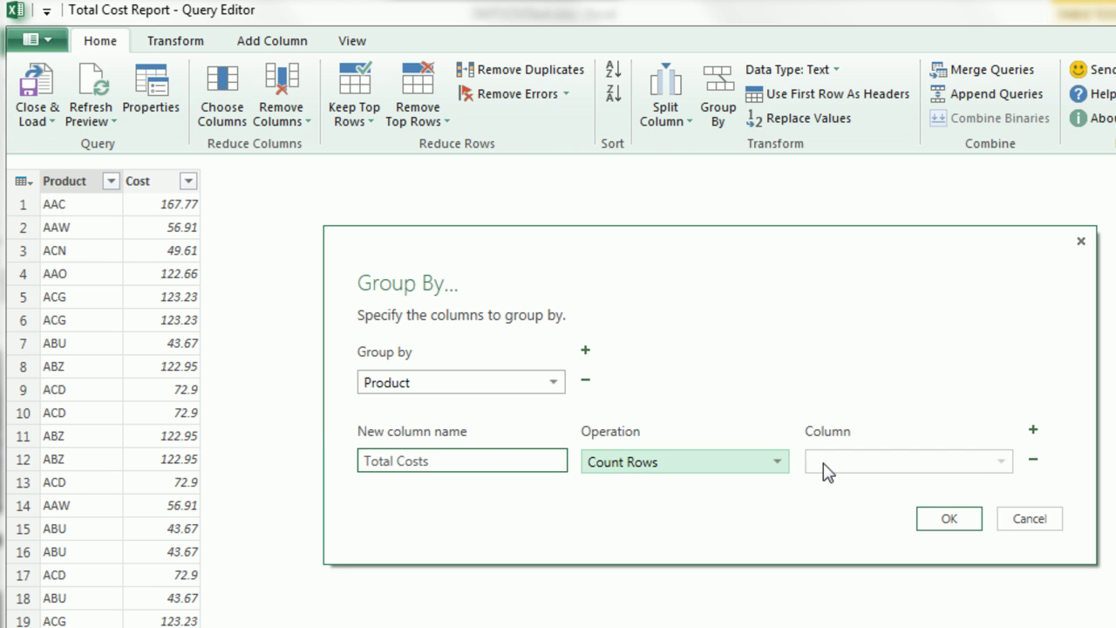
left_click(778, 462)
scroll(656, 506, "up", 1)
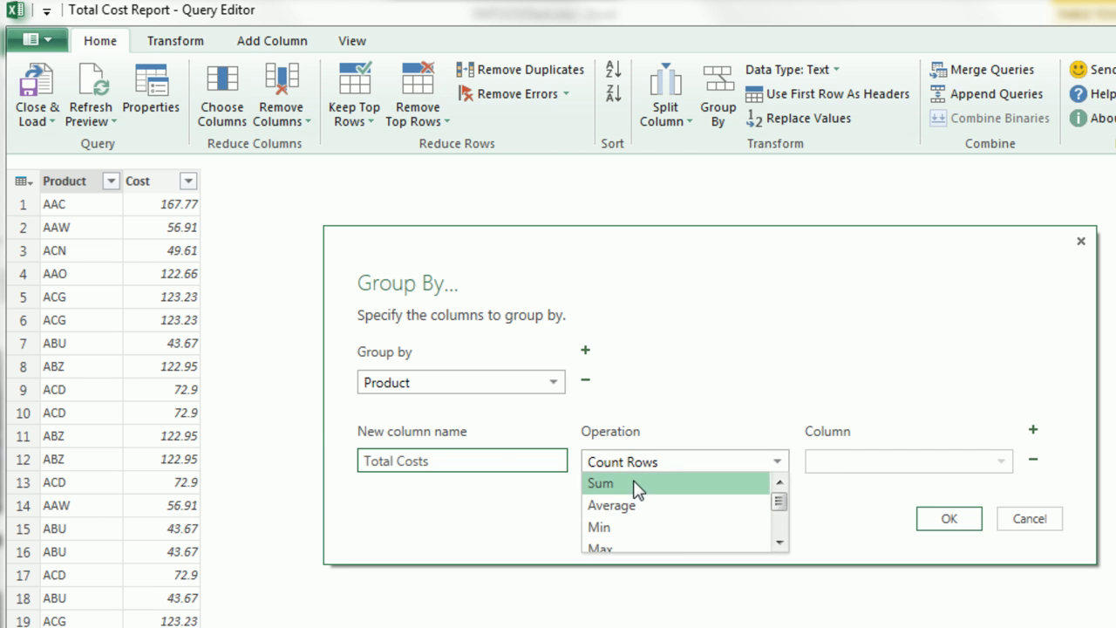
left_click(635, 483)
left_click(1003, 468)
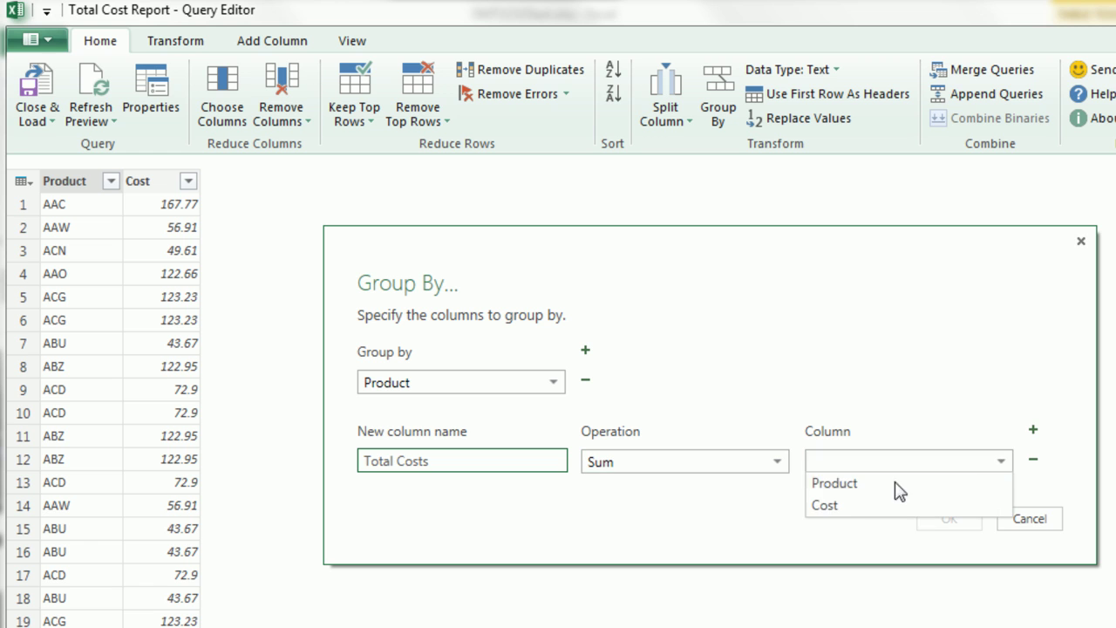
left_click(858, 506)
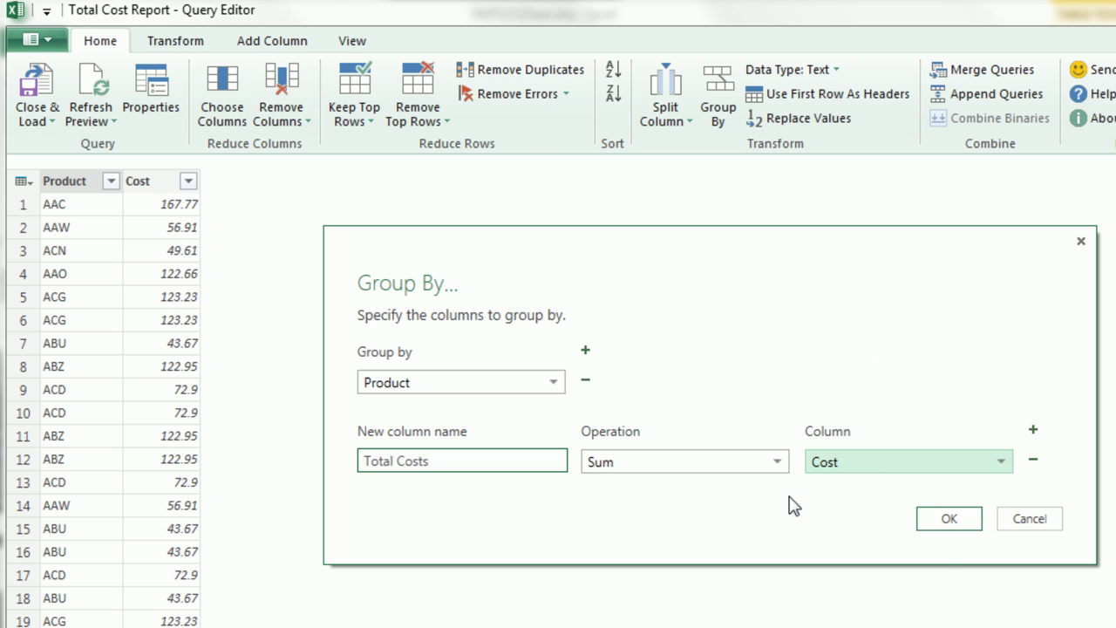
left_click(949, 520)
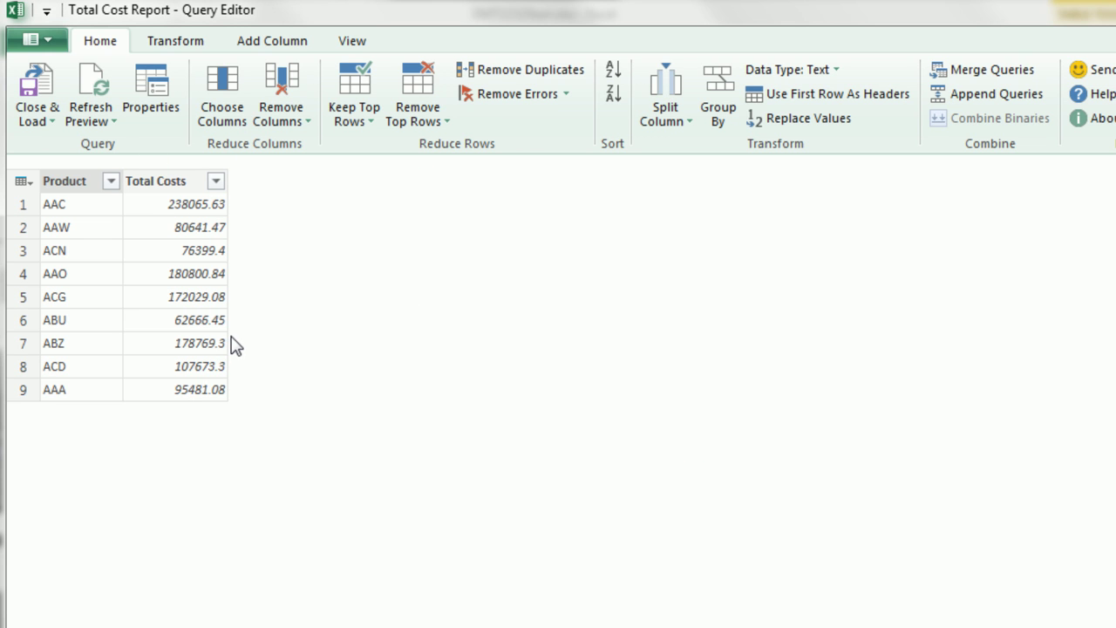
left_click(50, 120)
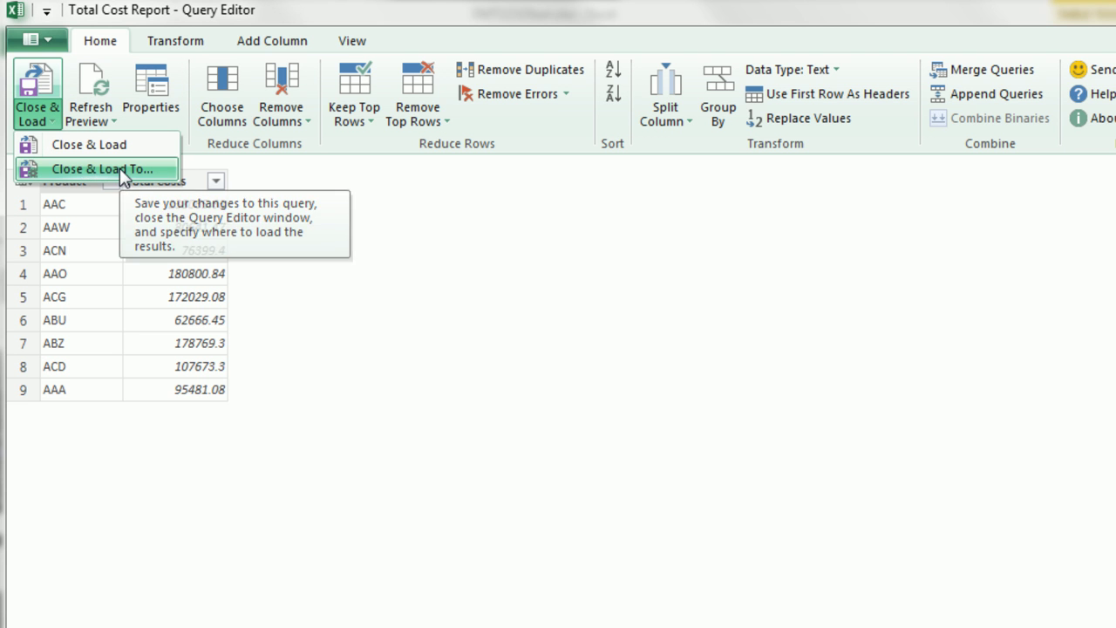
- Load the grouped query as a table into the existing worksheet at E13
left_click(88, 169)
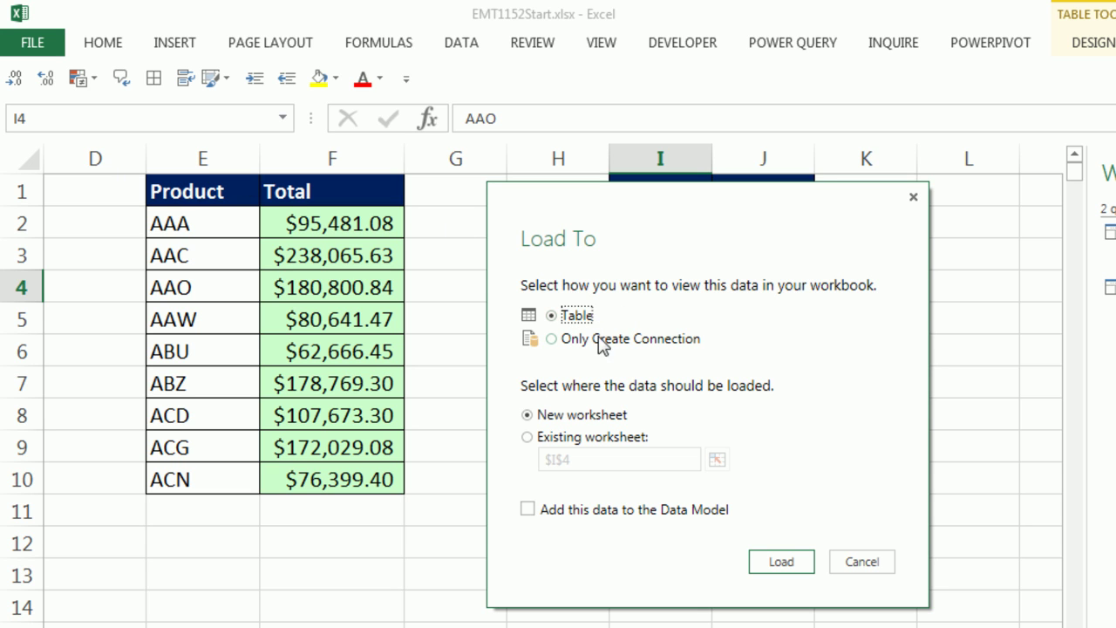
left_click(527, 437)
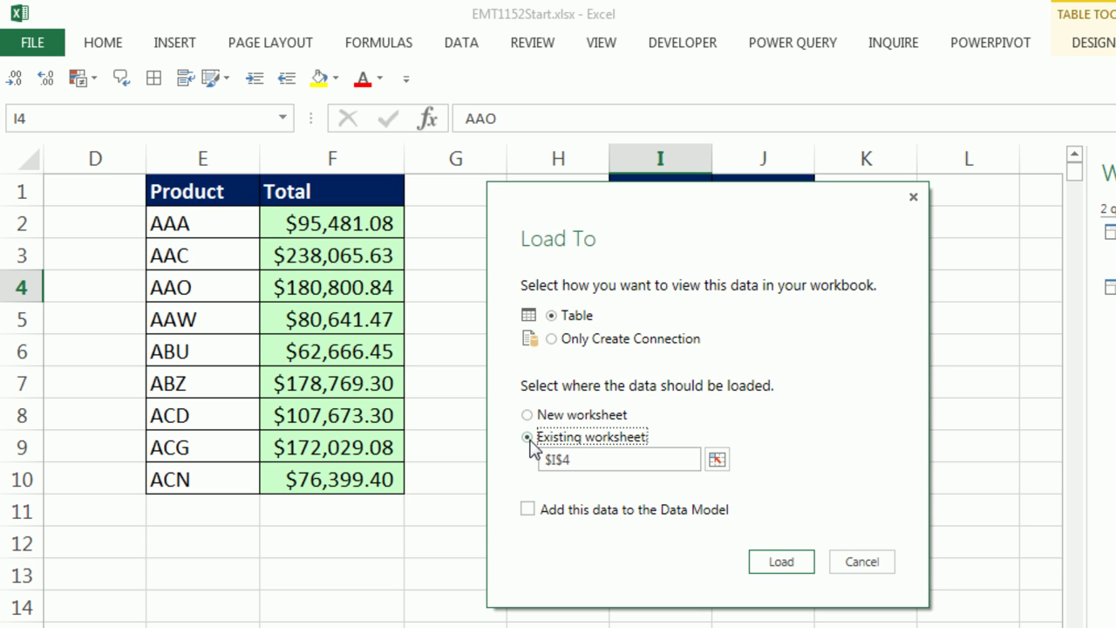
left_click(717, 460)
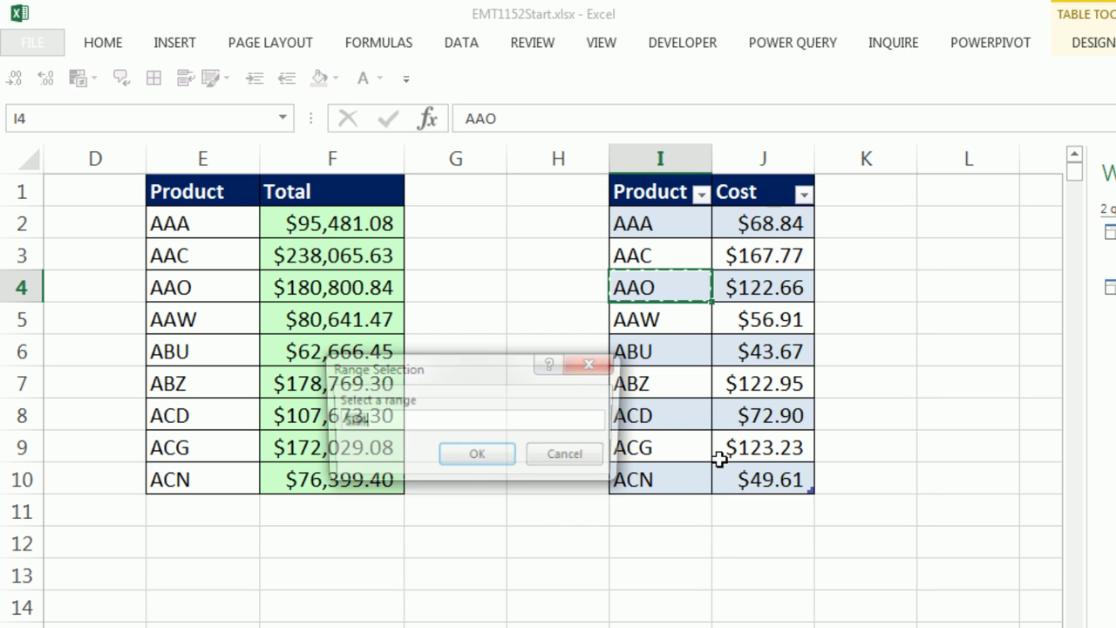
left_click(167, 571)
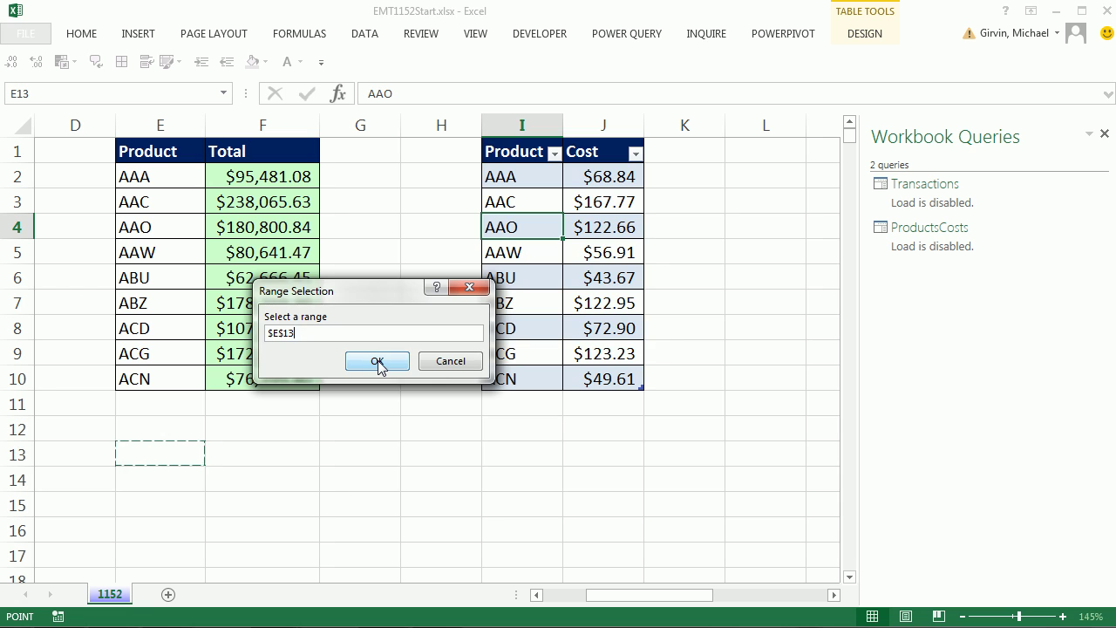
left_click(376, 361)
left_click(623, 446)
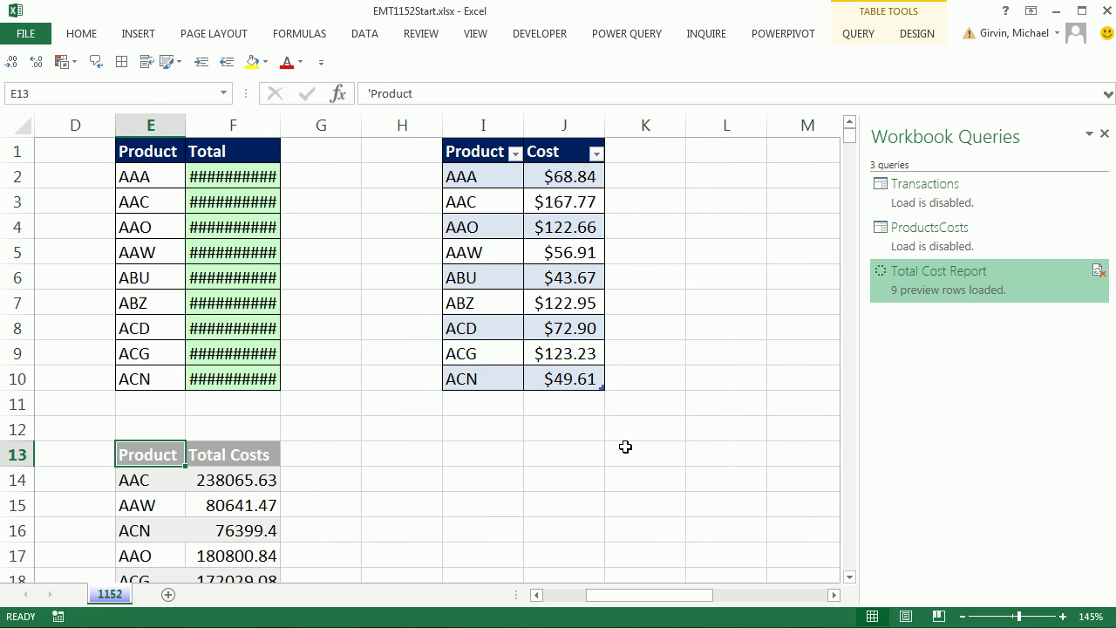
- Format the Total Costs values in F14:F22 as currency
scroll(619, 443, "down", 3)
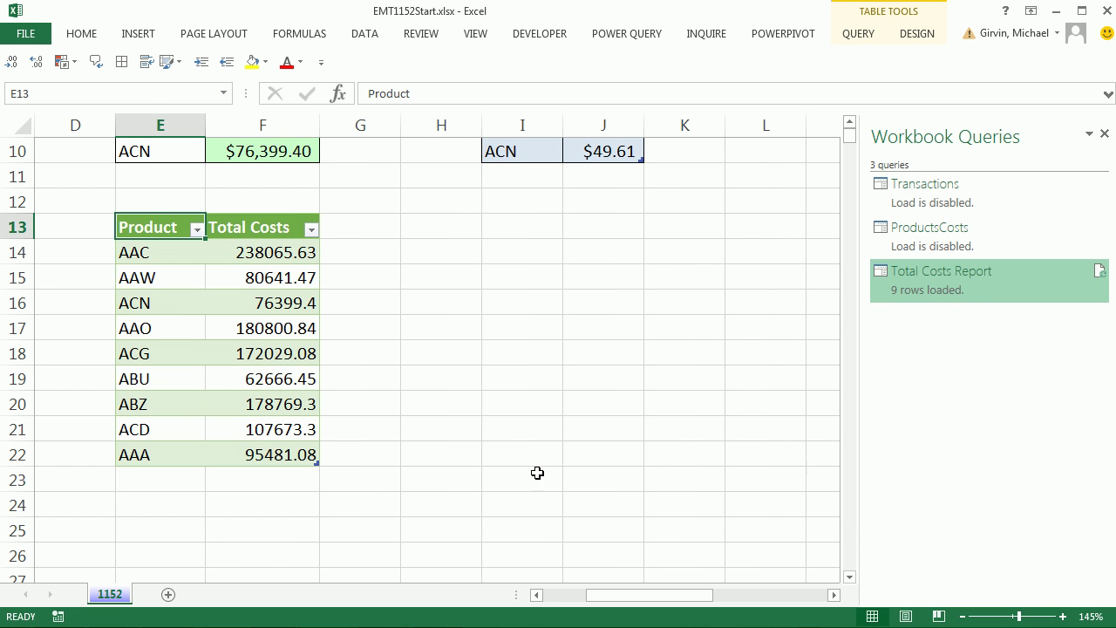
left_click_drag(252, 251, 261, 452)
key("ctrl+shift+4")
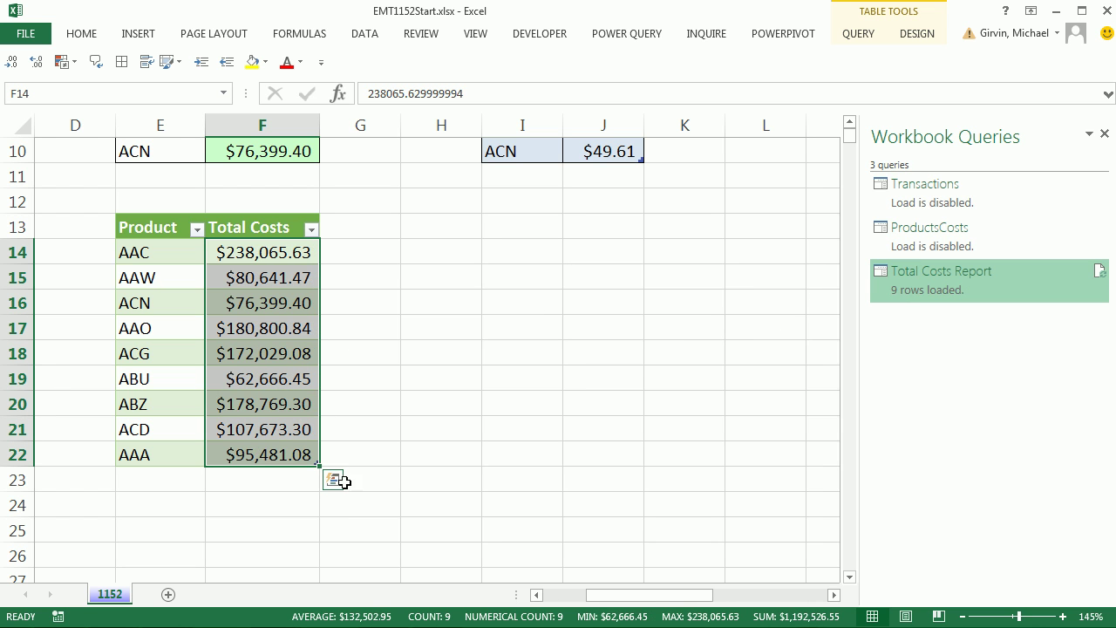
- Sort the query table by Product from A to Z
left_click(198, 229)
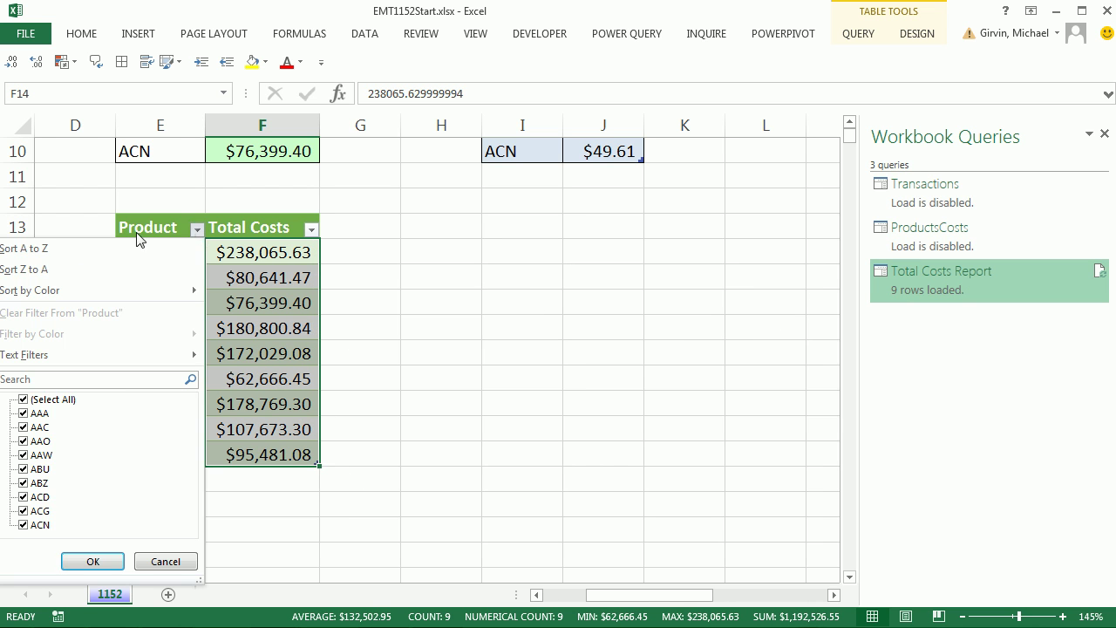
left_click(55, 253)
scroll(444, 396, "up", 3)
scroll(445, 398, "down", 2)
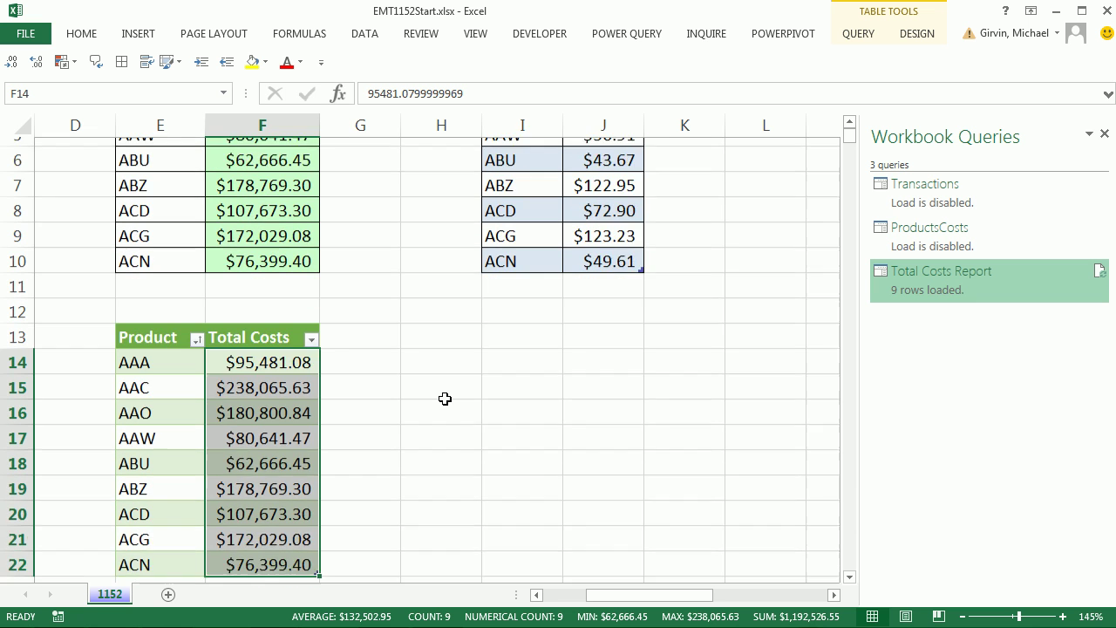
scroll(445, 399, "up", 2)
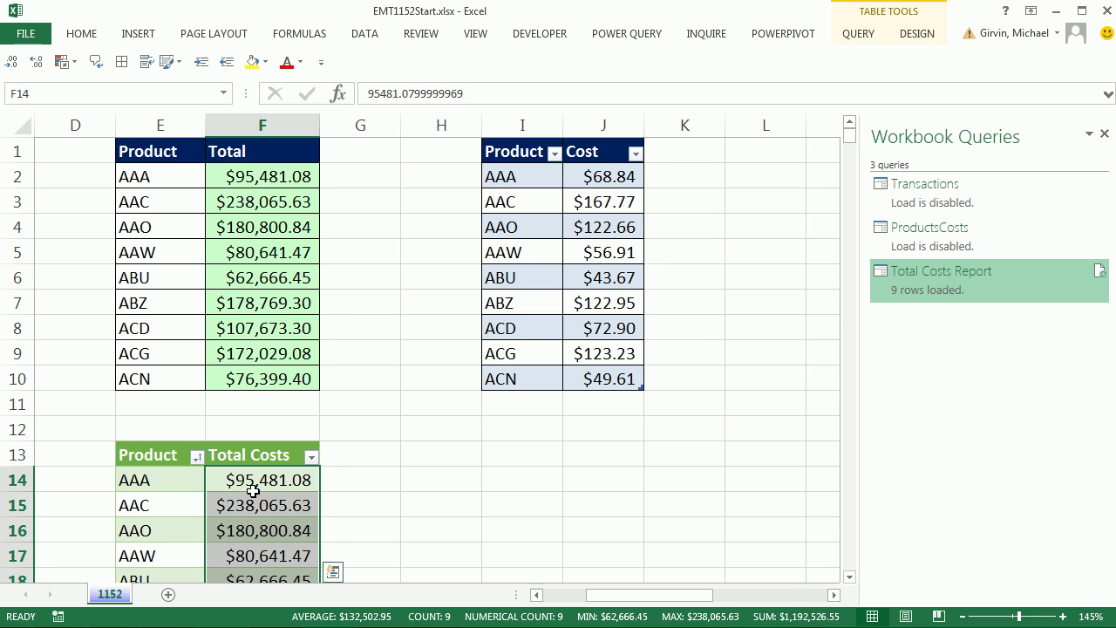
left_click(668, 33)
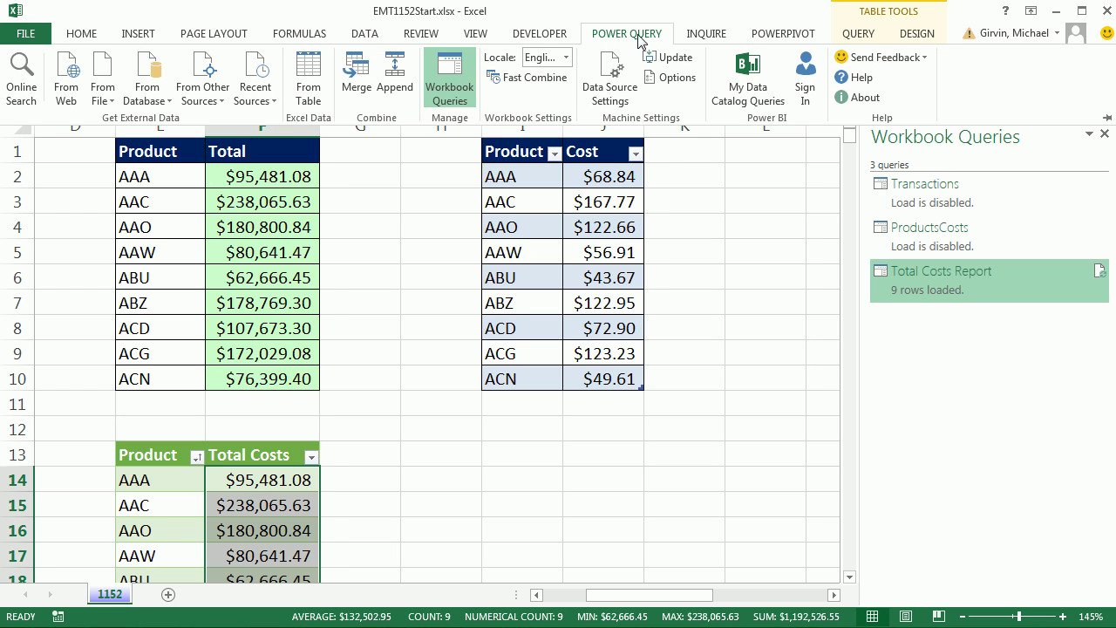
left_click(235, 174)
key("F2")
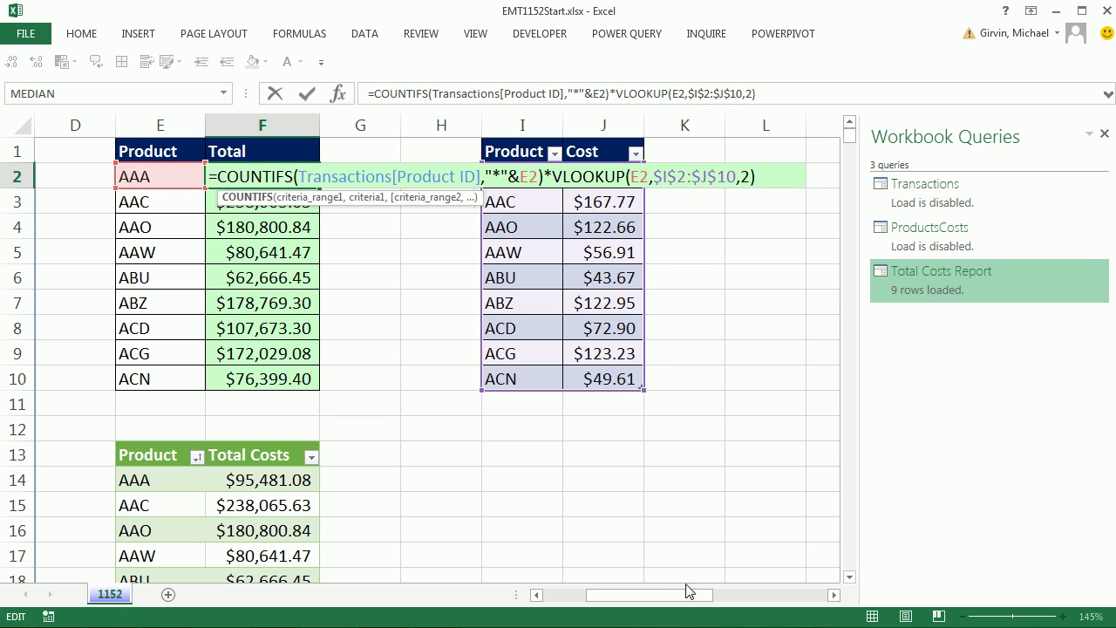
left_click_drag(690, 591, 623, 599)
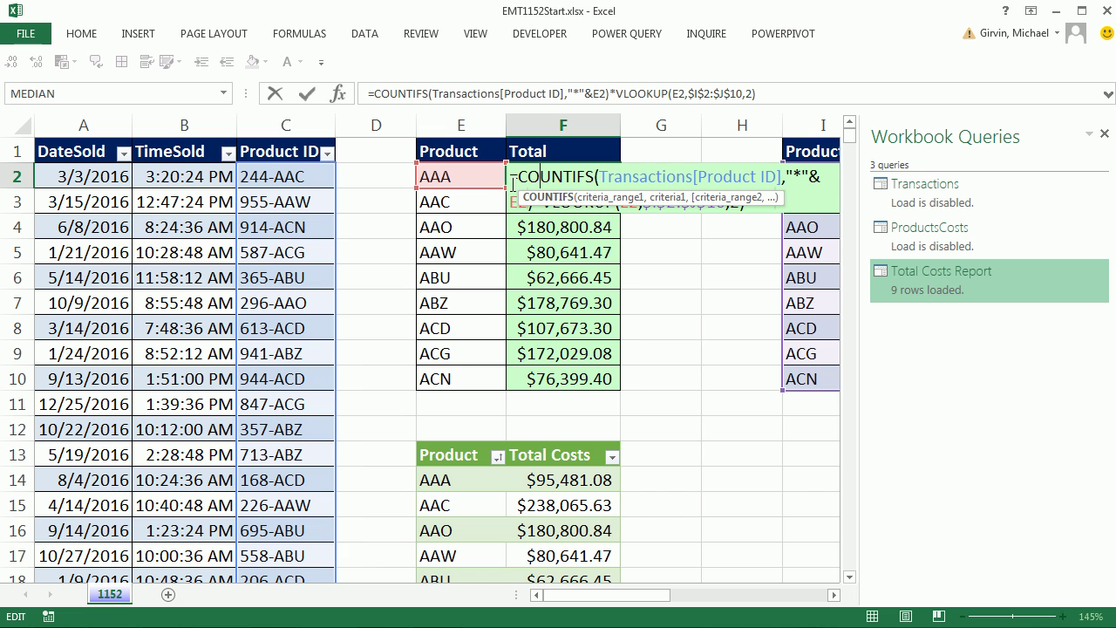
left_click(833, 594)
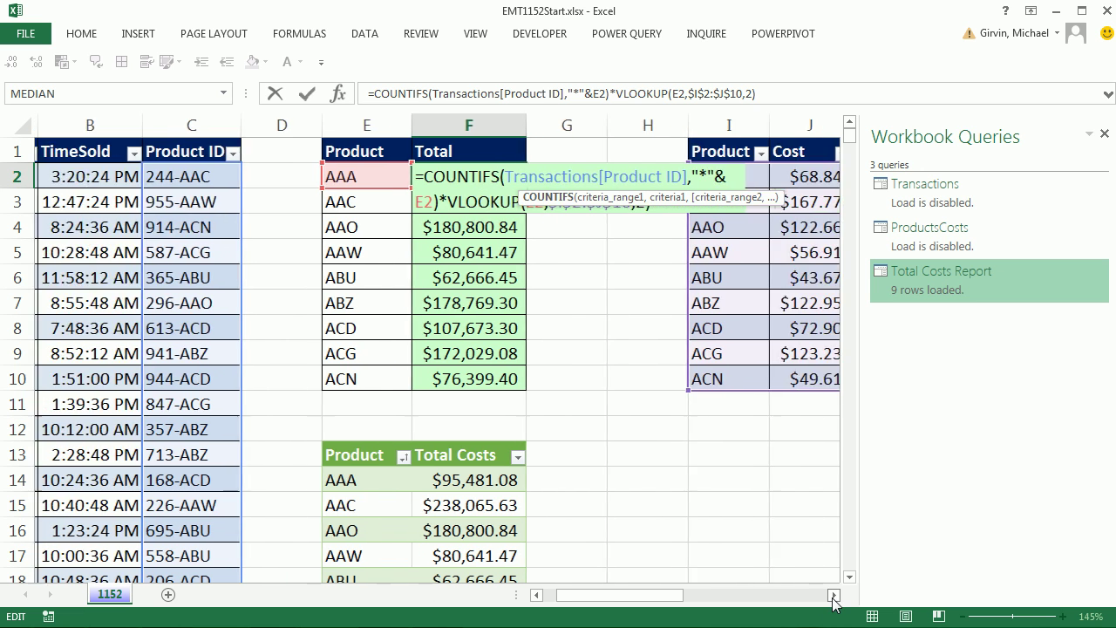
left_click(834, 595)
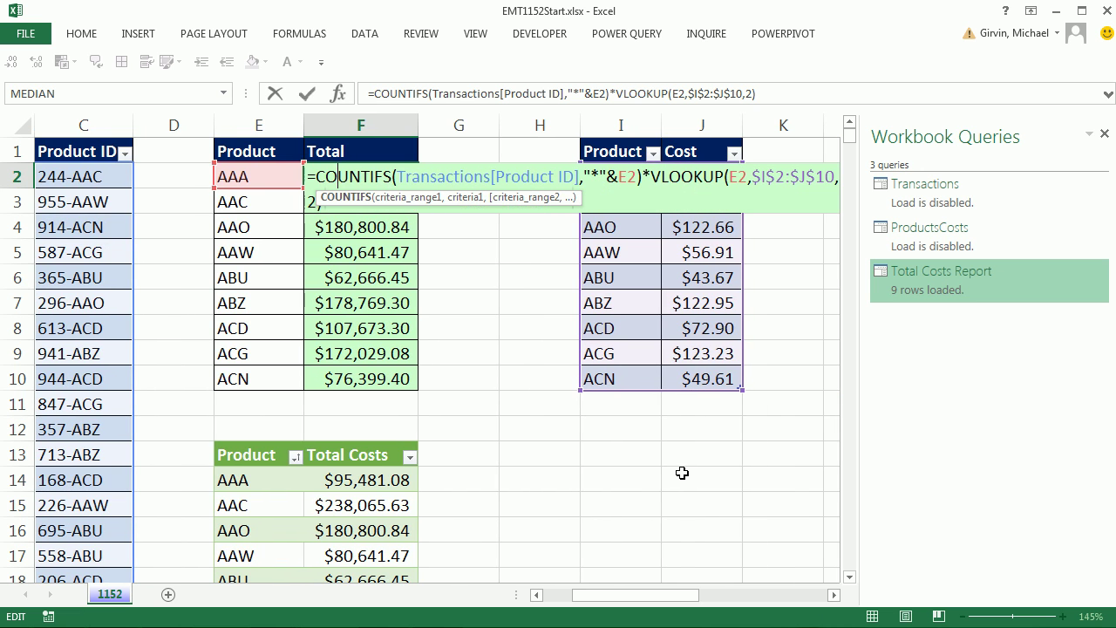
key("ctrl+Return")
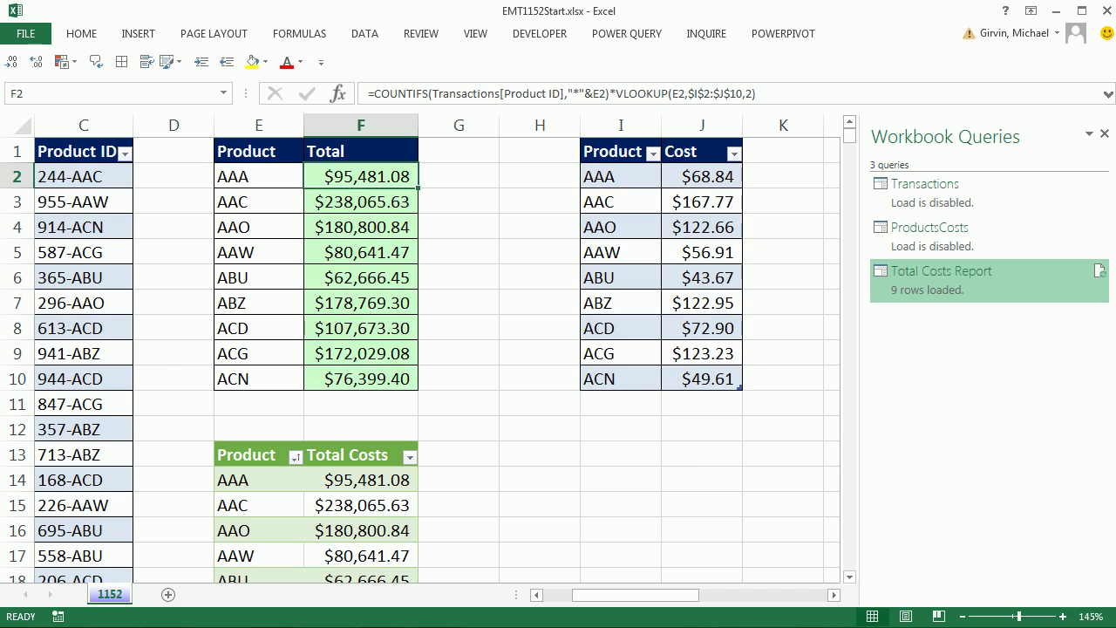